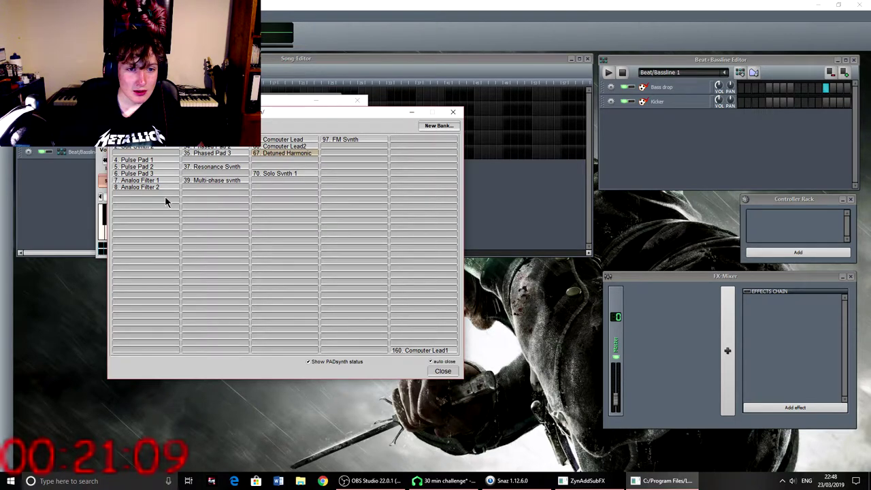
# Load the Phased Pad 2 and Phased Pad 3 presets from the Synth bank in turn and audition them
pyautogui.click(213, 147)
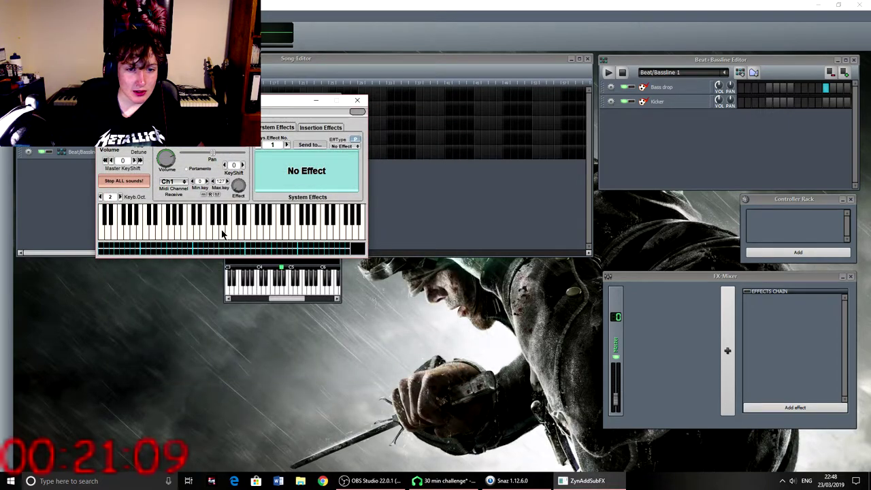
pyautogui.click(222, 232)
pyautogui.click(208, 148)
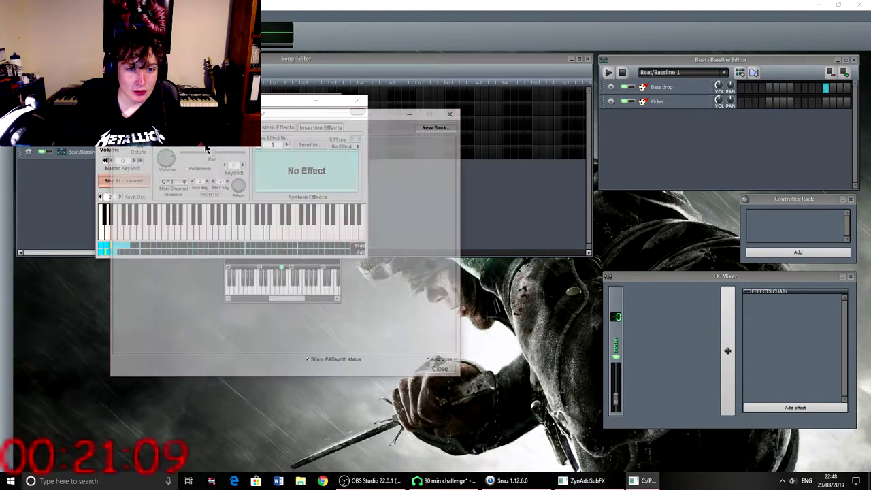
pyautogui.click(179, 140)
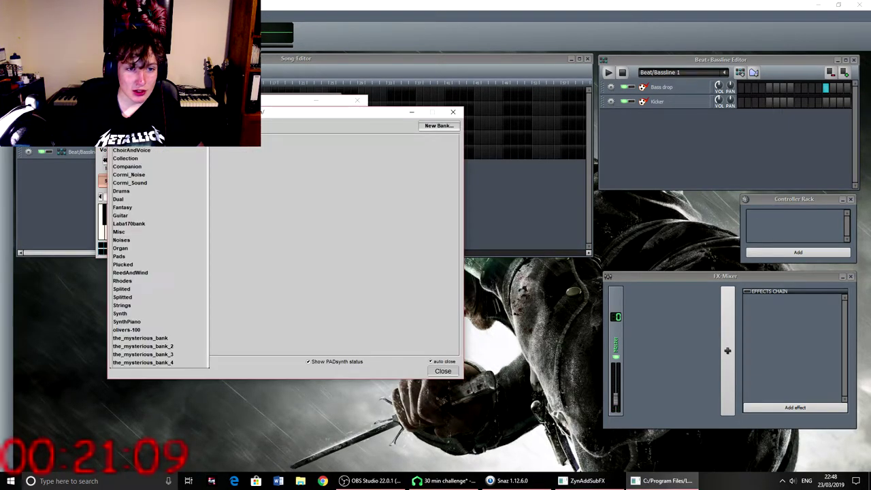
pyautogui.click(157, 313)
pyautogui.click(204, 151)
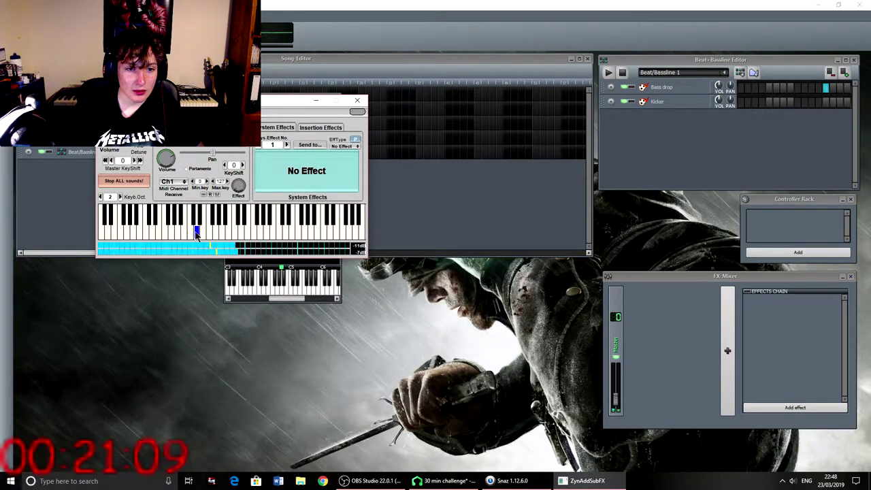
# Reload Phased Pad 3 from the Synth bank, play several test notes, and check the insertion and system effects
pyautogui.click(211, 148)
pyautogui.click(178, 140)
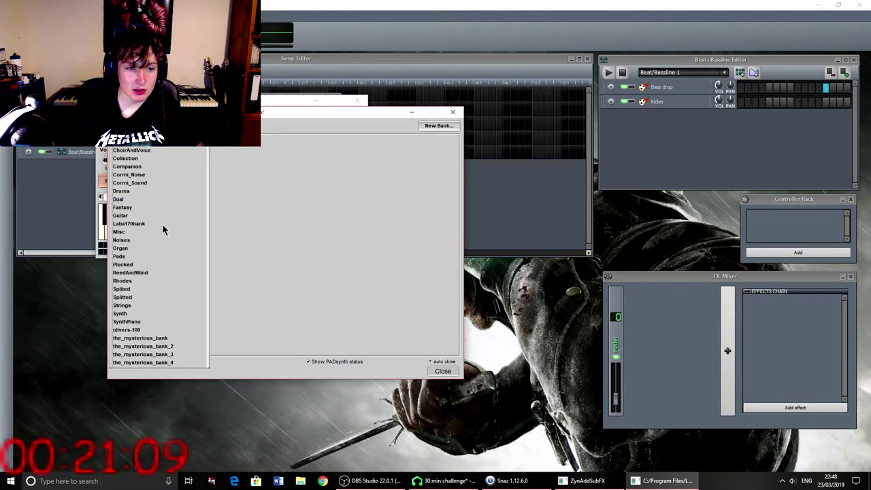
pyautogui.click(157, 313)
pyautogui.click(216, 154)
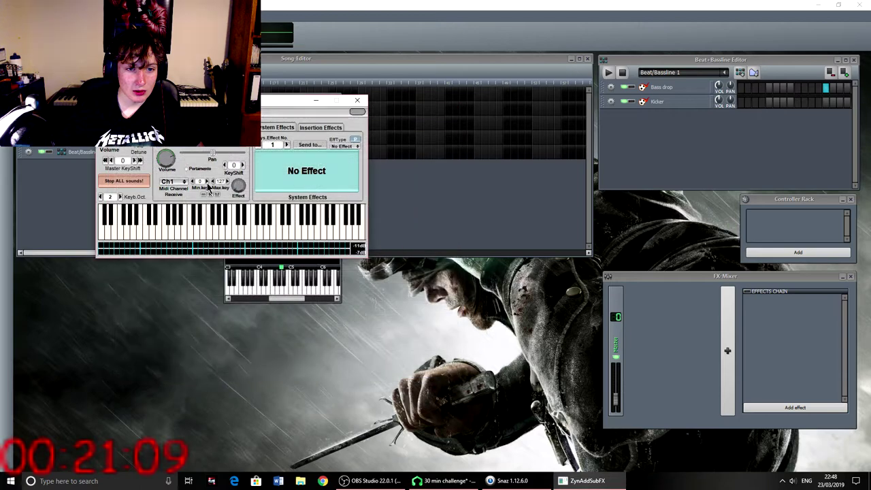
pyautogui.click(180, 232)
pyautogui.click(211, 231)
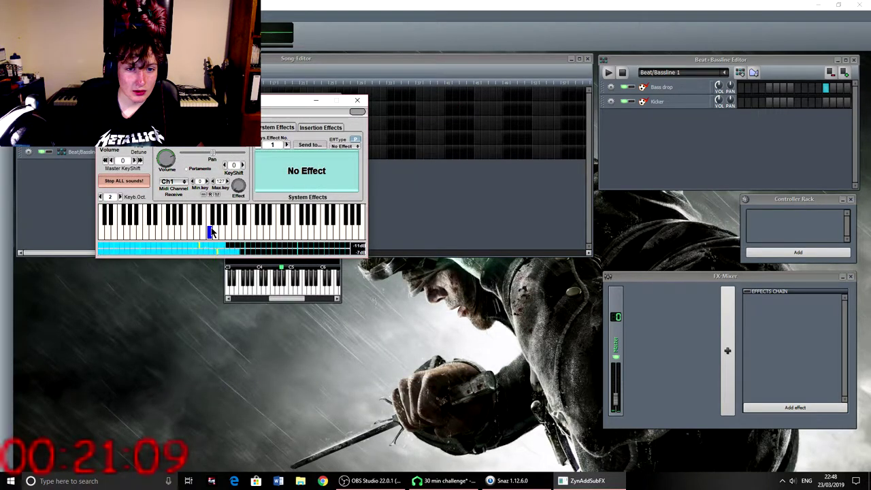
pyautogui.click(171, 232)
pyautogui.click(176, 232)
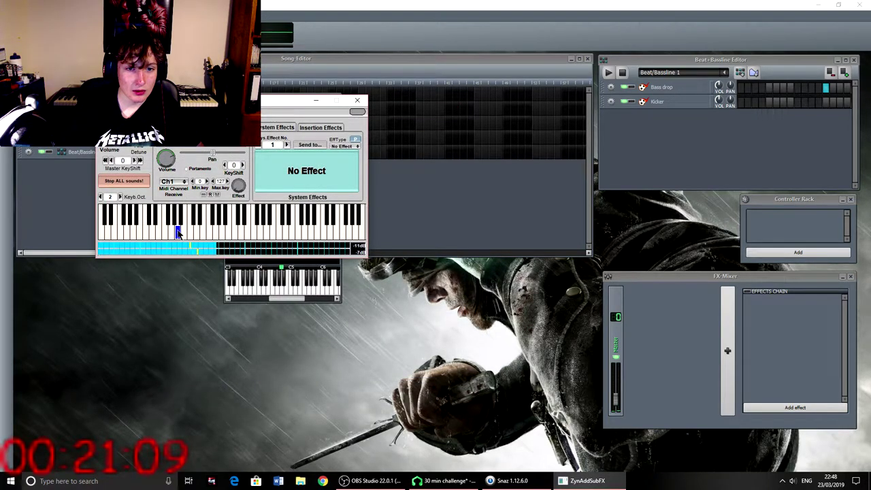
pyautogui.click(320, 127)
pyautogui.click(284, 127)
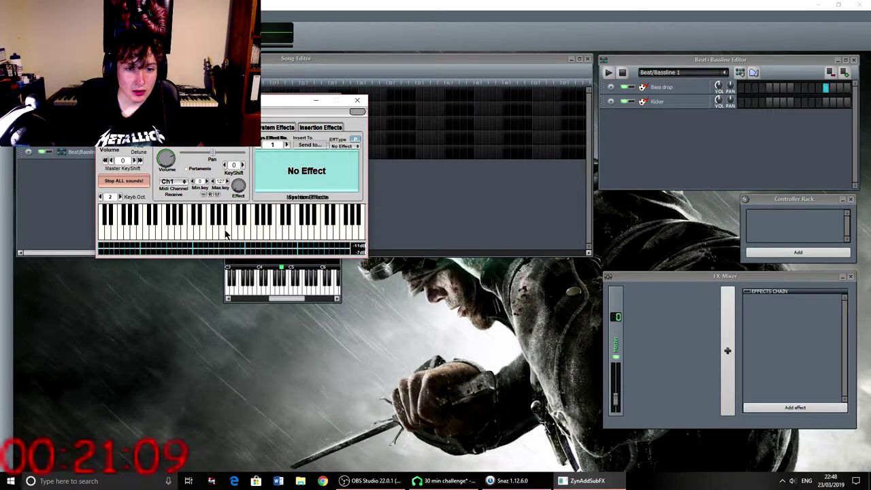
# Load the FM Synth preset from the Synth bank and audition it on the keyboard
pyautogui.click(213, 144)
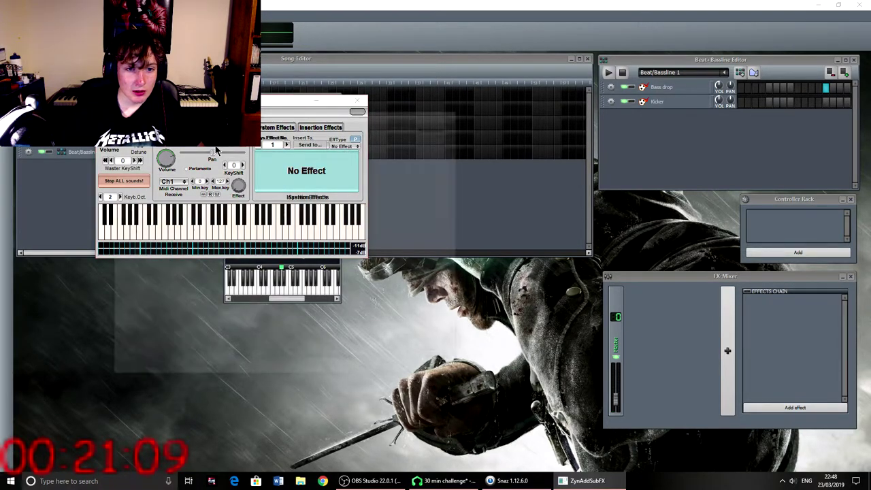
pyautogui.click(159, 126)
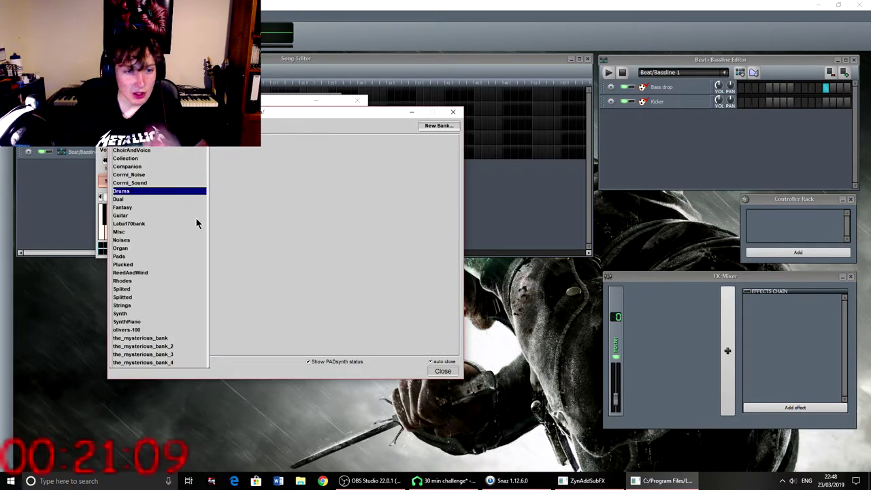
pyautogui.click(163, 313)
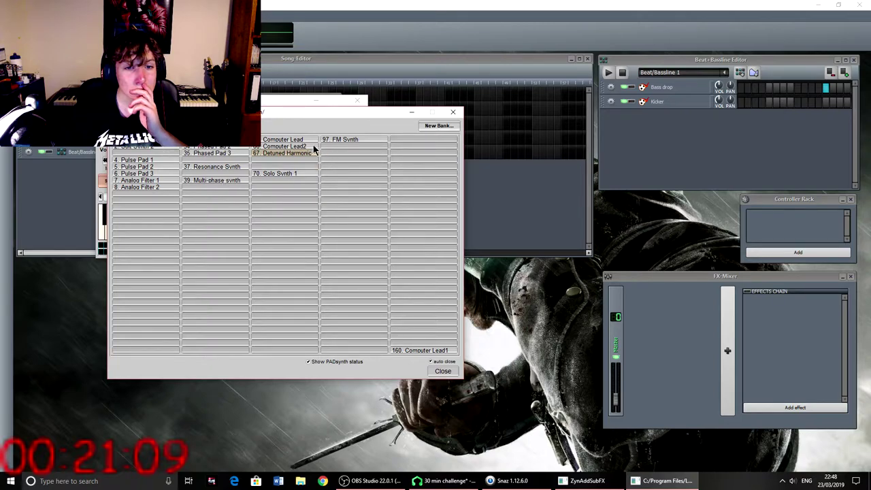
pyautogui.click(355, 141)
pyautogui.moveTo(211, 234); pyautogui.dragTo(202, 233)
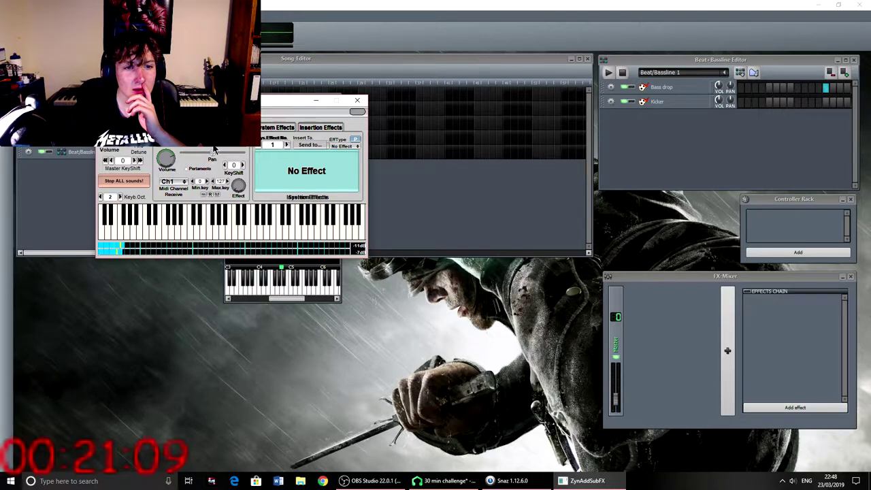
# Load the Resonance Synth preset from the Synth bank and play adjacent test notes
pyautogui.click(200, 141)
pyautogui.click(201, 153)
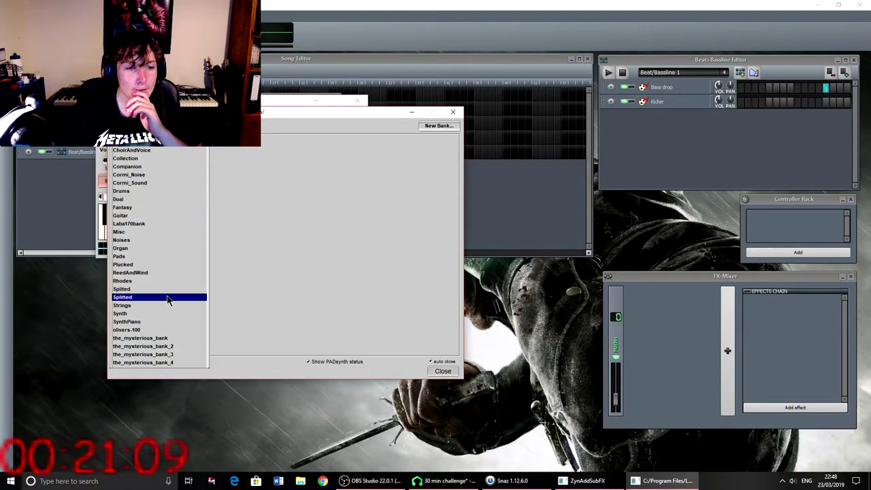
pyautogui.click(164, 313)
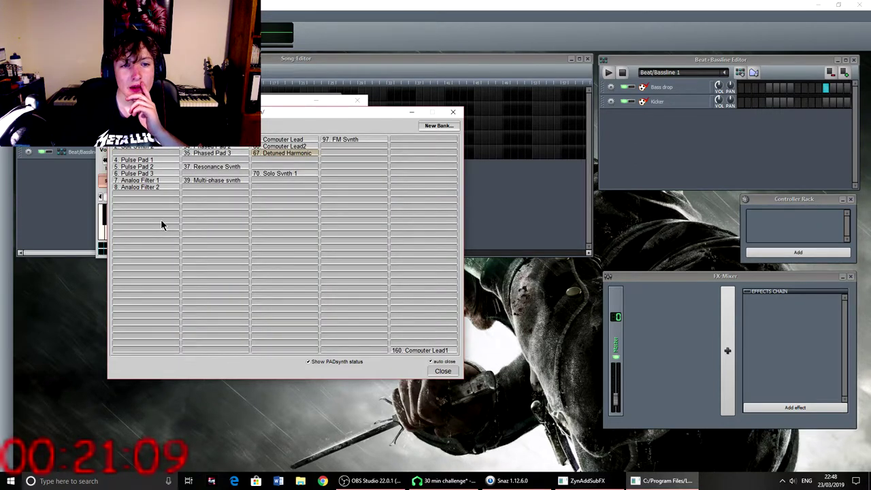
pyautogui.click(211, 168)
pyautogui.moveTo(185, 233); pyautogui.dragTo(196, 233)
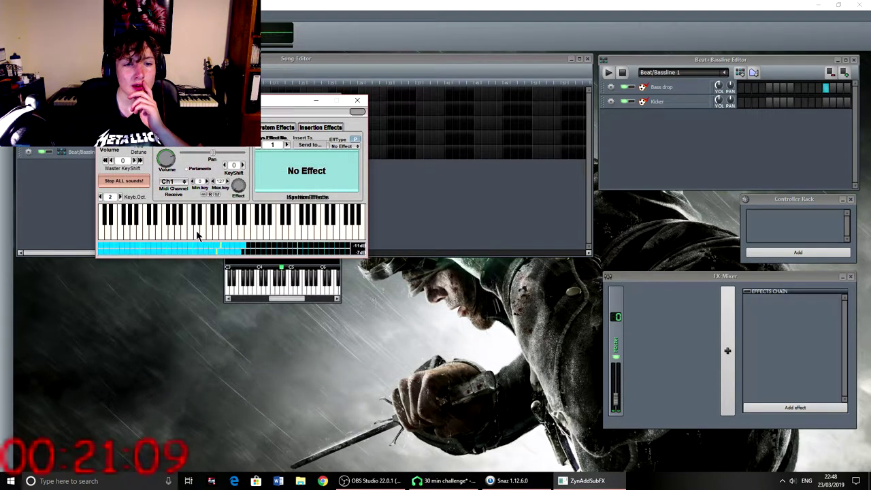
# Load the Pulse Pad 2 preset from the Synth bank and audition low and high notes
pyautogui.click(215, 143)
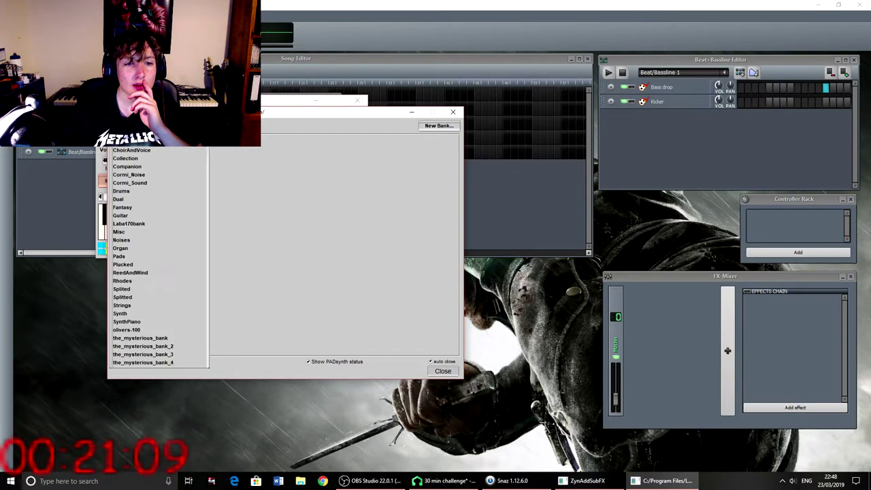
pyautogui.click(174, 312)
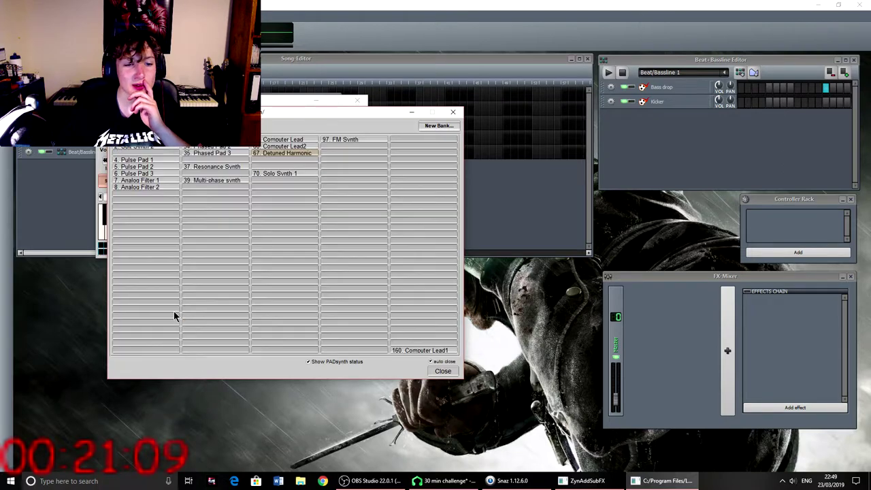
pyautogui.click(167, 167)
pyautogui.click(185, 230)
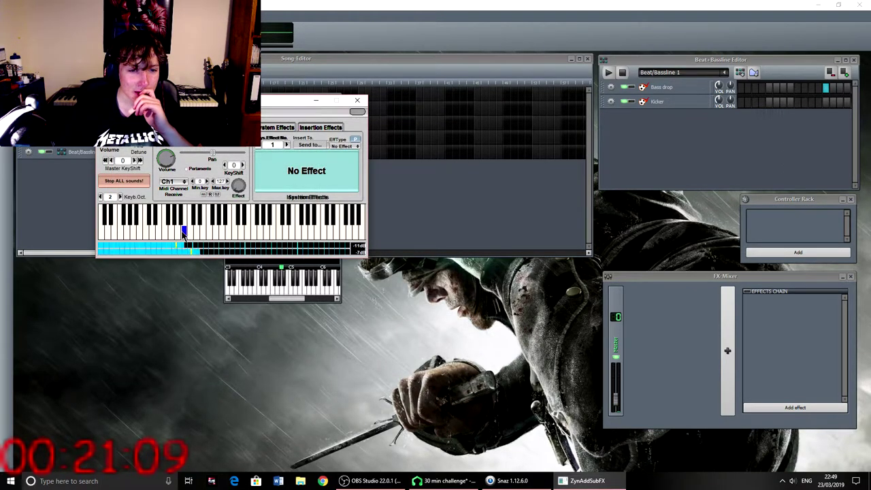
pyautogui.click(226, 232)
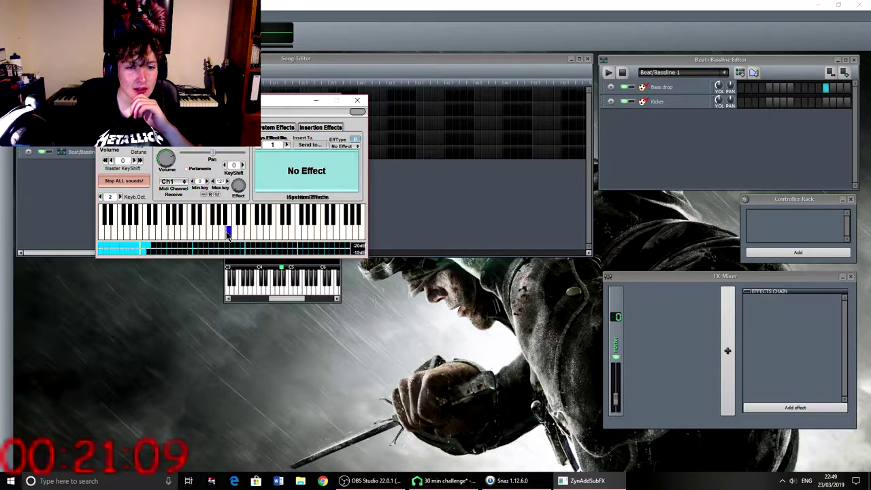
# Close the preset editor, rename the ZynAddSubFX instrument as Synth, and close its window
pyautogui.click(356, 102)
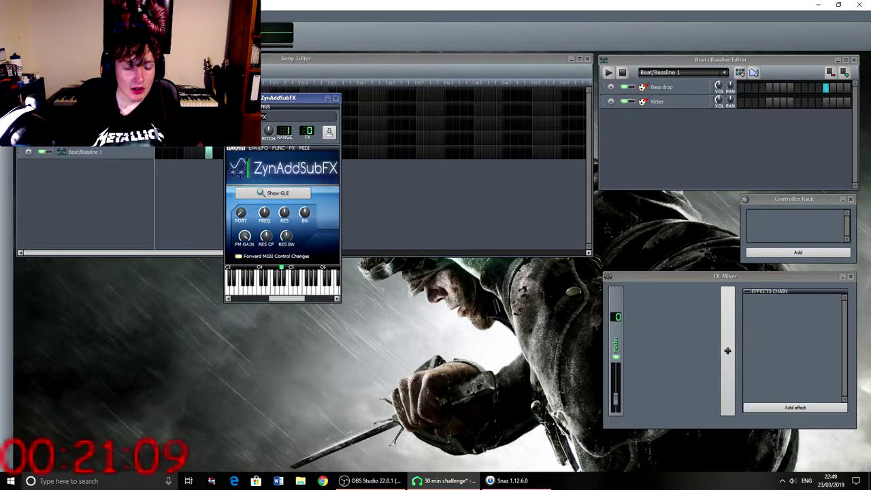
pyautogui.write('Synth')
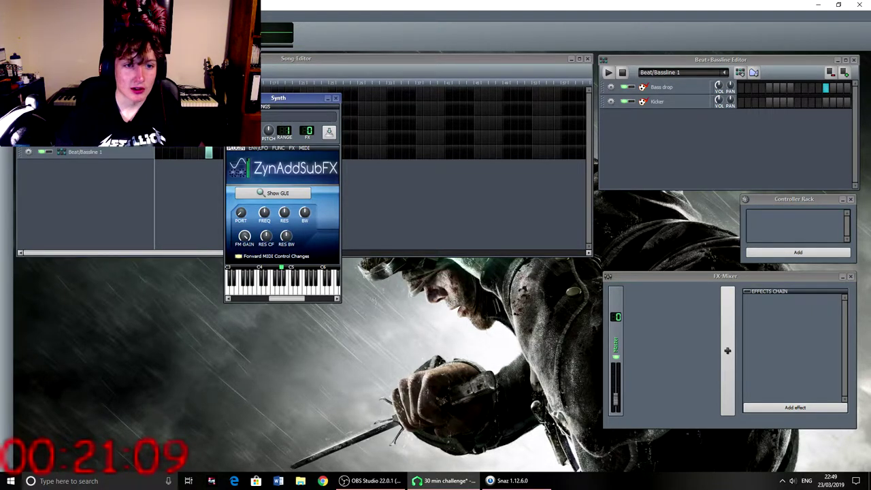
pyautogui.click(335, 98)
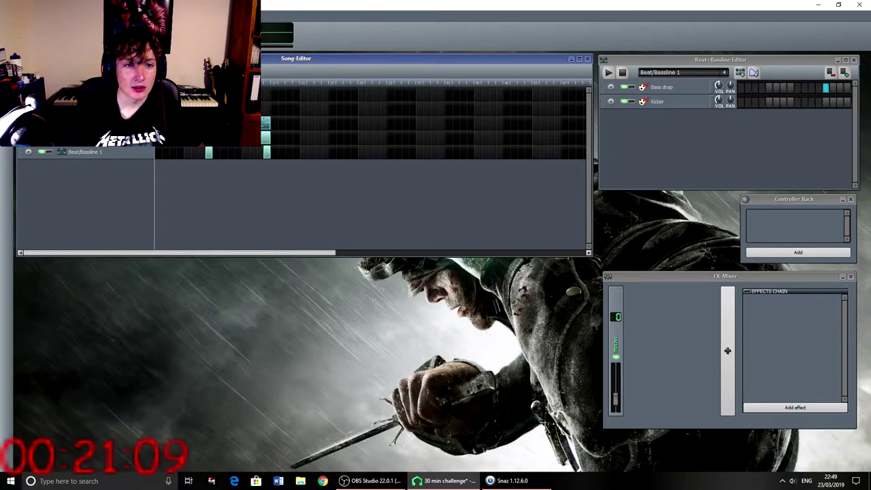
# Examine the Synth instrument's envelope, function, effects, MIDI and plugin settings
pyautogui.click(114, 141)
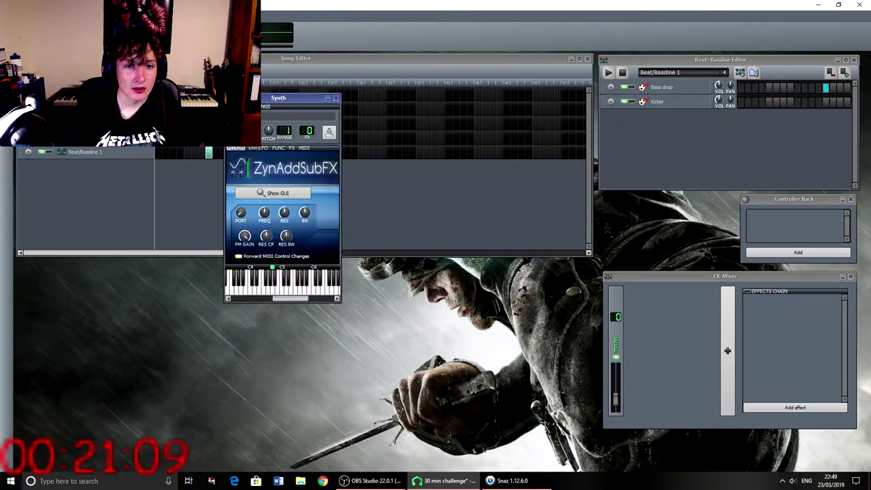
pyautogui.click(258, 149)
pyautogui.click(278, 148)
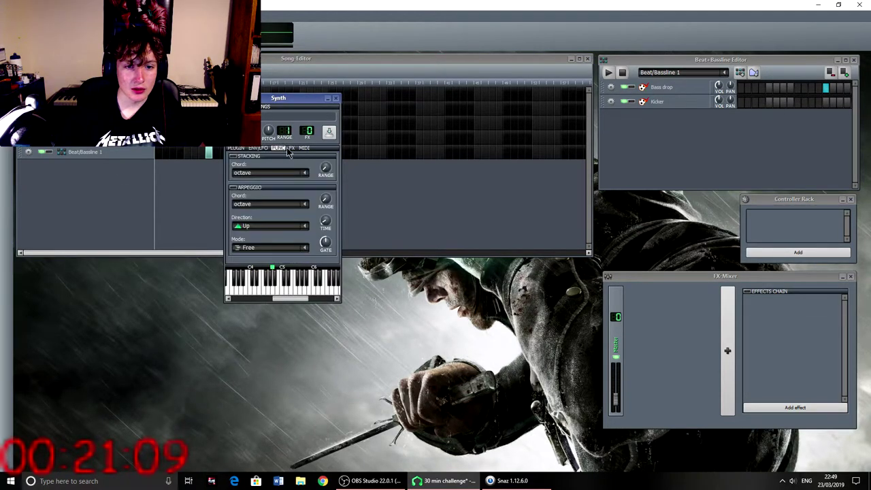
pyautogui.click(292, 149)
pyautogui.click(304, 149)
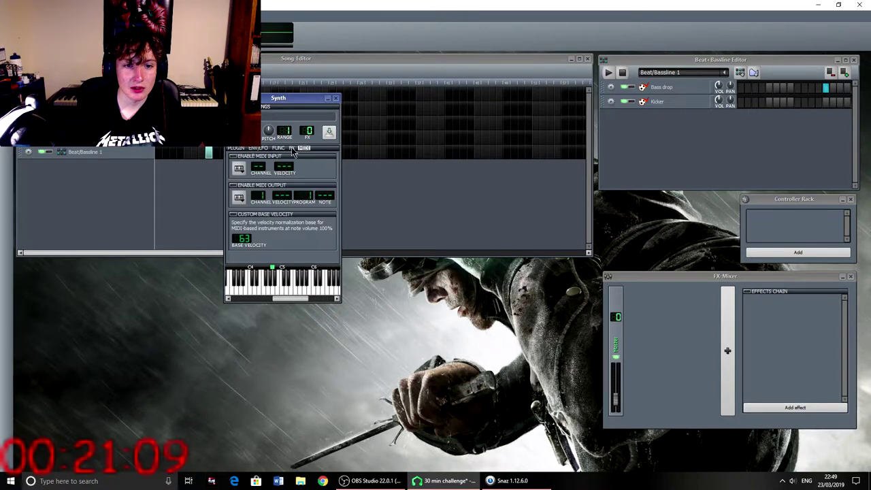
pyautogui.click(236, 149)
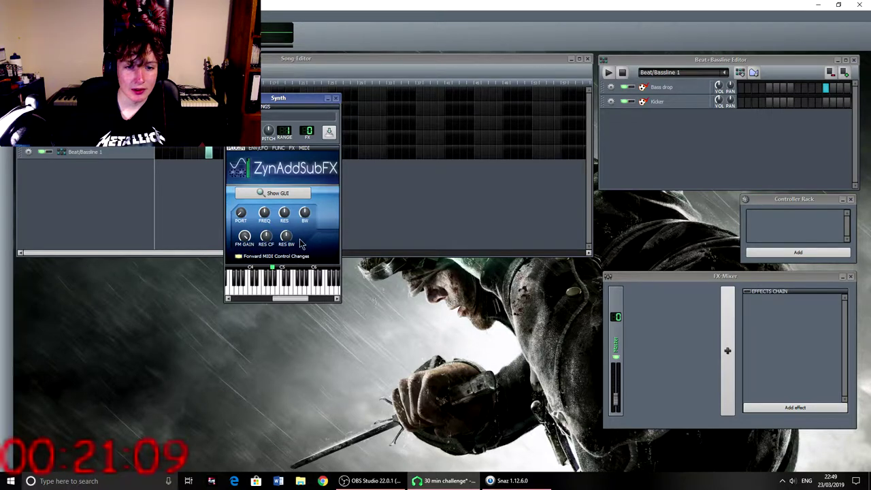
pyautogui.click(336, 98)
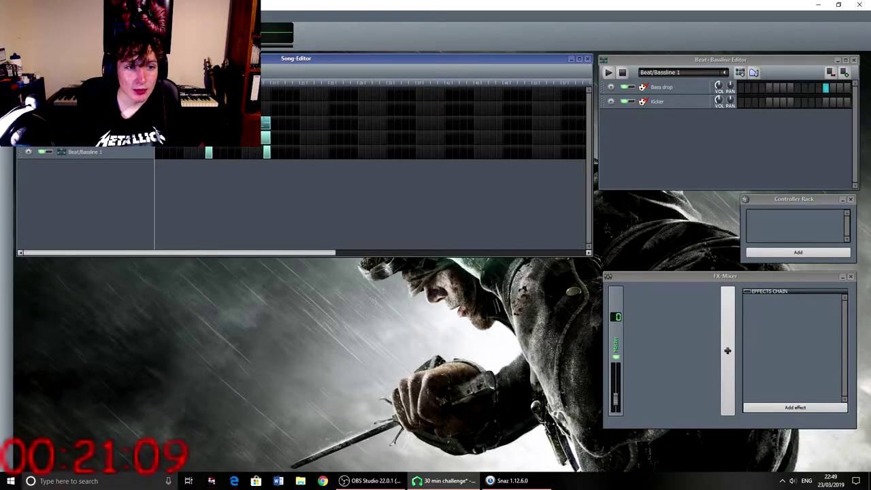
# View the Synth track's empty piano roll, shift its window aside, and close it
pyautogui.doubleClick(161, 95)
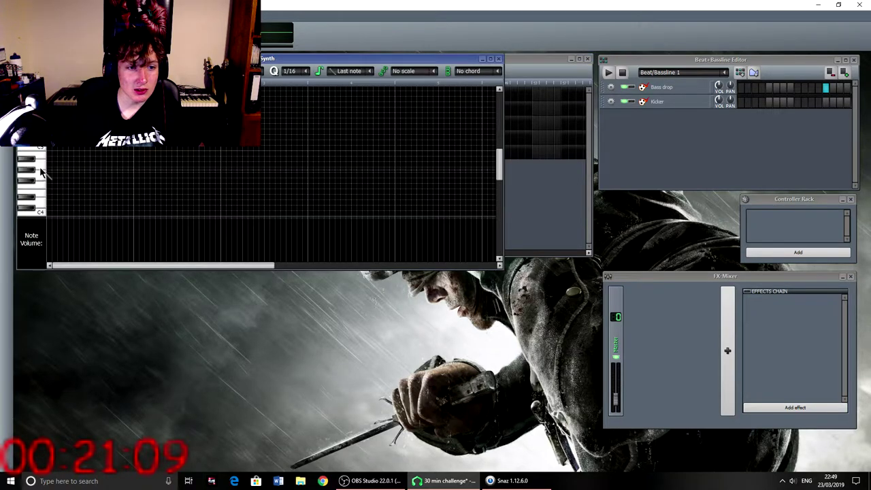
pyautogui.moveTo(237, 62); pyautogui.dragTo(269, 70)
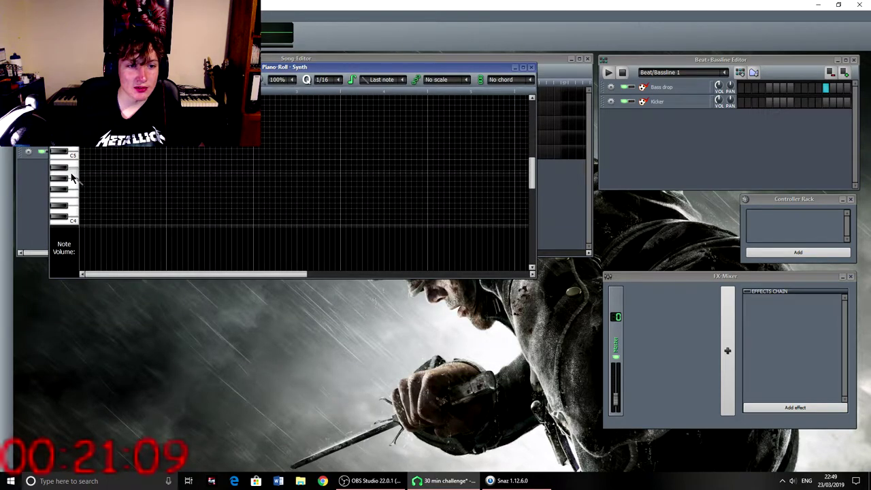
pyautogui.click(531, 67)
# Reopen the Synth instrument's full ZynAddSubFX interface and move it clear so its effects and keyboard are visible
pyautogui.click(96, 123)
pyautogui.click(261, 149)
pyautogui.click(240, 149)
pyautogui.click(256, 194)
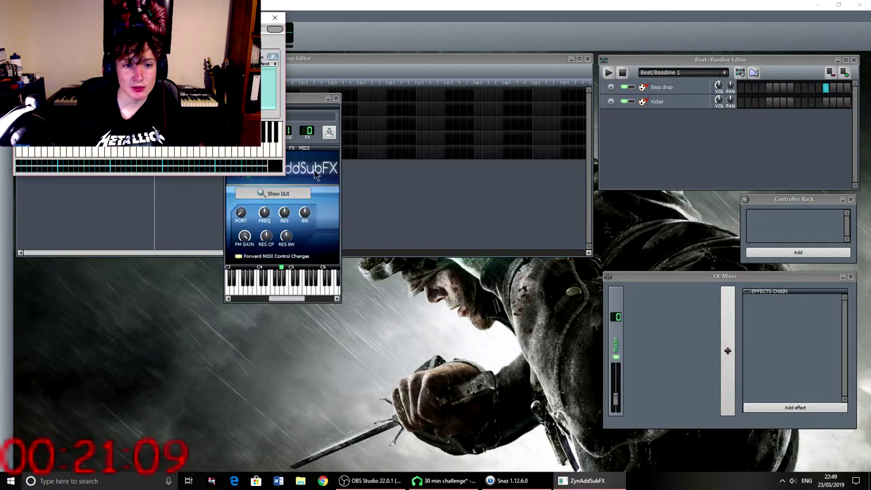
pyautogui.moveTo(204, 15); pyautogui.dragTo(283, 73)
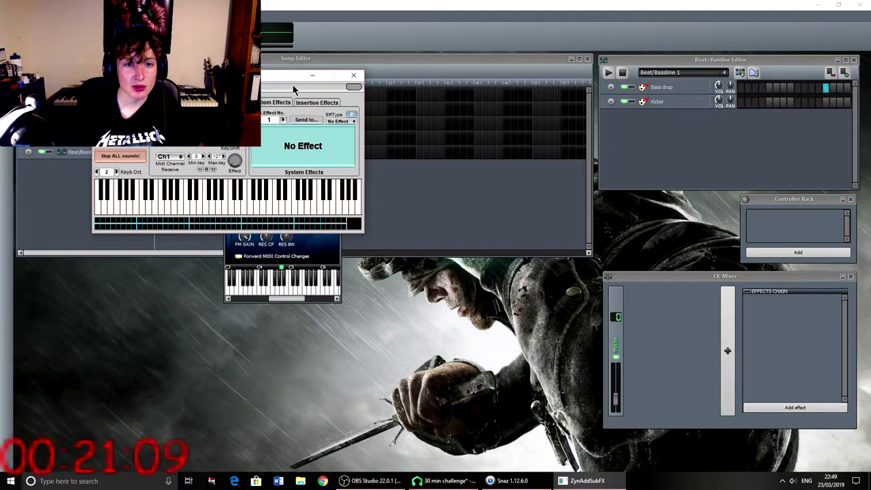
# Check the system effect send settings, set system effect 1 to Distortion, and play a test note
pyautogui.click(304, 120)
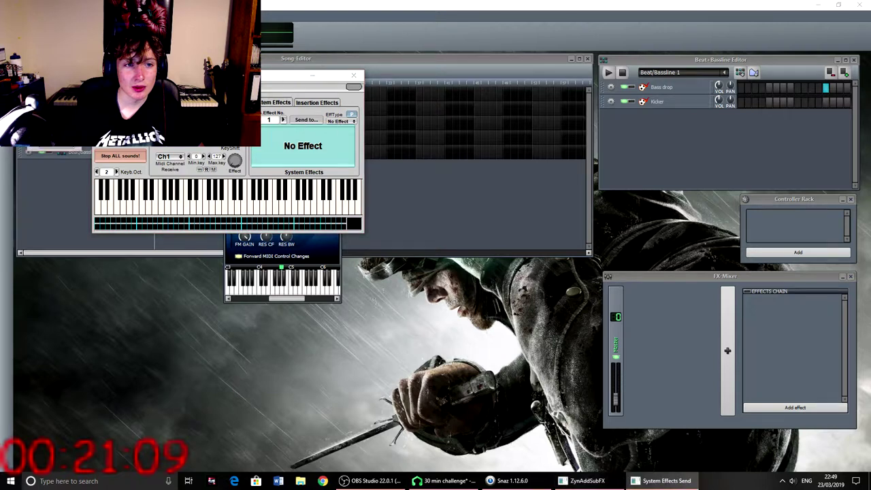
pyautogui.click(54, 144)
pyautogui.click(336, 121)
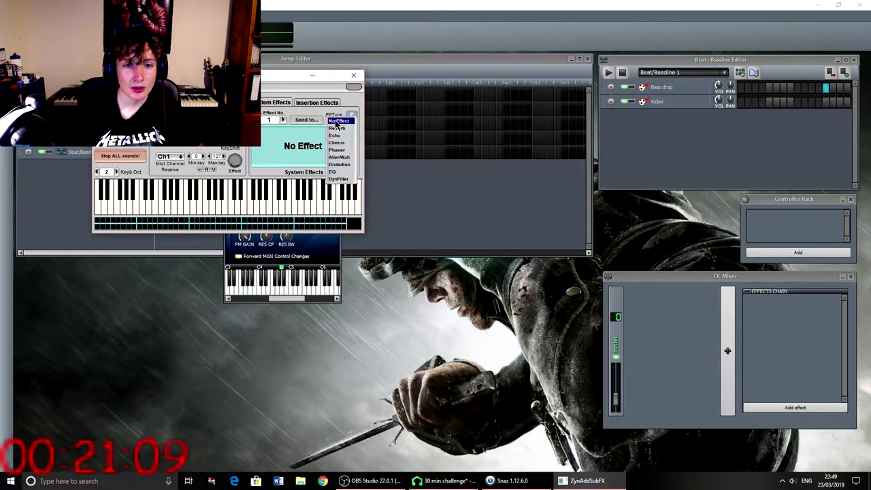
pyautogui.click(338, 164)
pyautogui.click(239, 205)
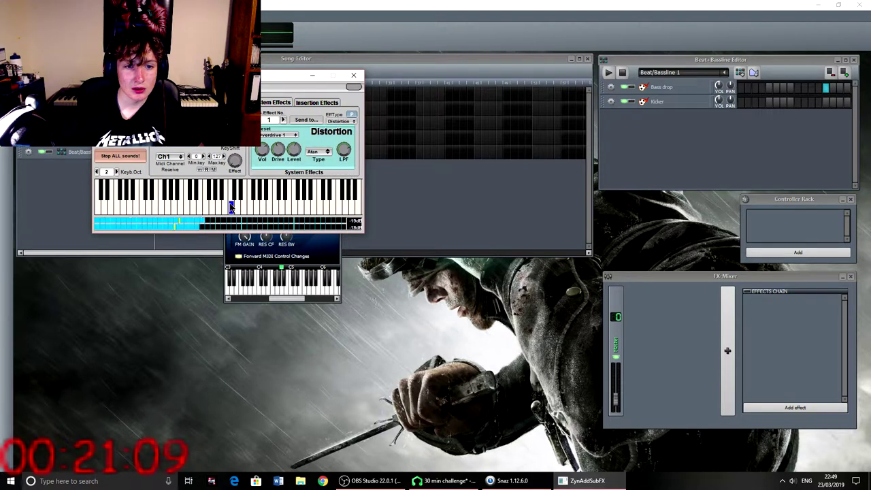
# Set the part's Effect send to about 103.5 and audition the distorted sound with several notes on the virtual keyboard
pyautogui.click(219, 207)
pyautogui.click(235, 161)
pyautogui.click(217, 204)
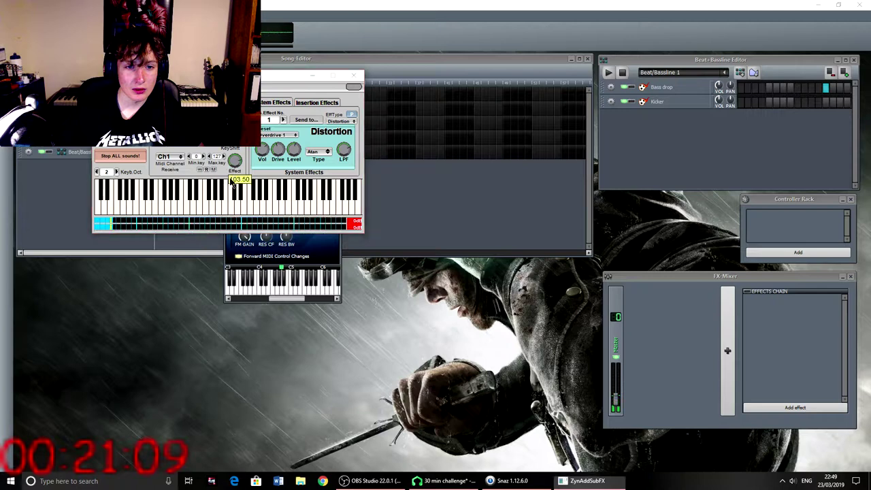
pyautogui.click(212, 205)
pyautogui.click(225, 204)
pyautogui.click(222, 207)
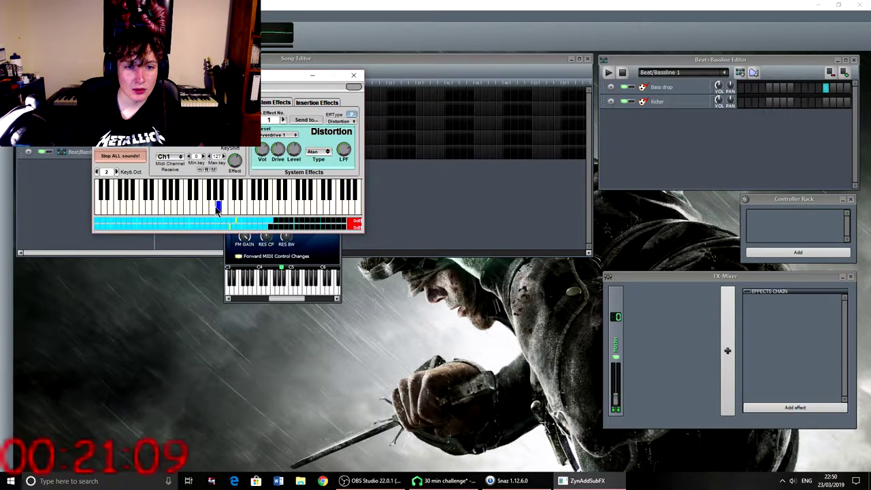
pyautogui.click(214, 208)
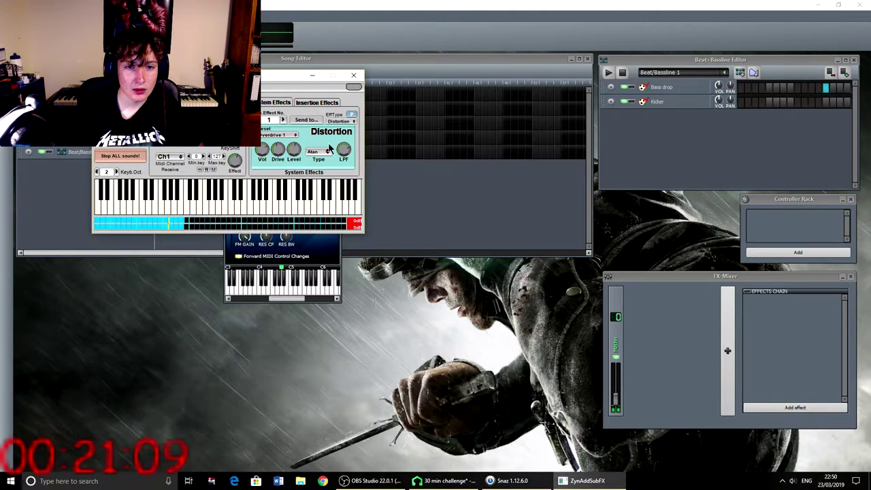
# Open the Synth track's piano roll and begin the first bar with an A4 note four 1/16 steps long
pyautogui.click(353, 75)
pyautogui.click(336, 99)
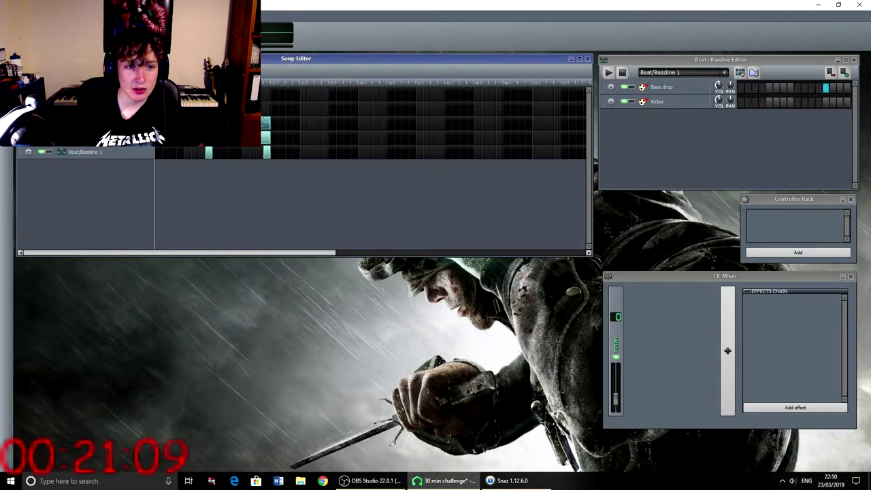
pyautogui.doubleClick(161, 122)
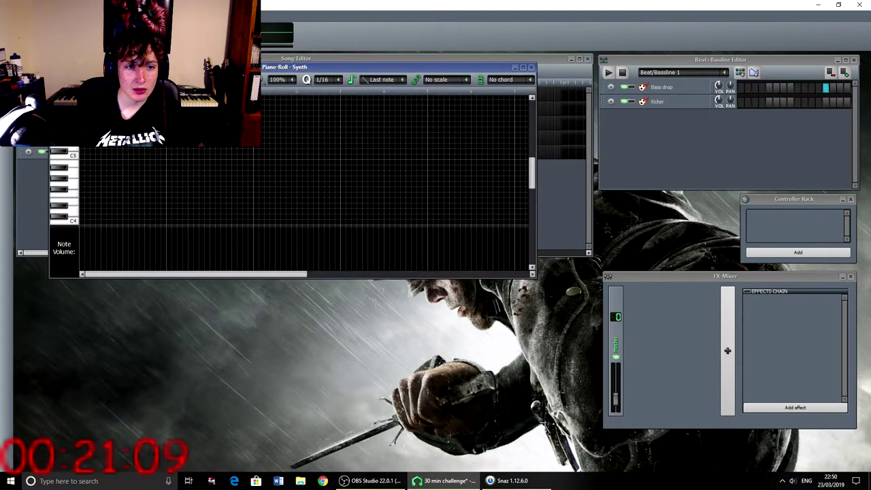
pyautogui.click(83, 173)
pyautogui.moveTo(91, 172); pyautogui.dragTo(100, 173)
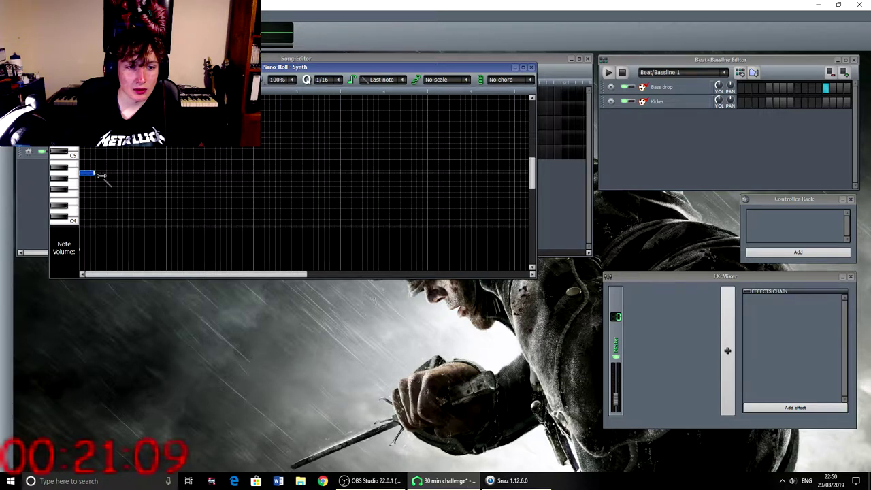
pyautogui.click(104, 157)
pyautogui.moveTo(104, 157)
pyautogui.mouseDown()
pyautogui.moveTo(119, 164)
pyautogui.moveTo(111, 163)
pyautogui.mouseUp()
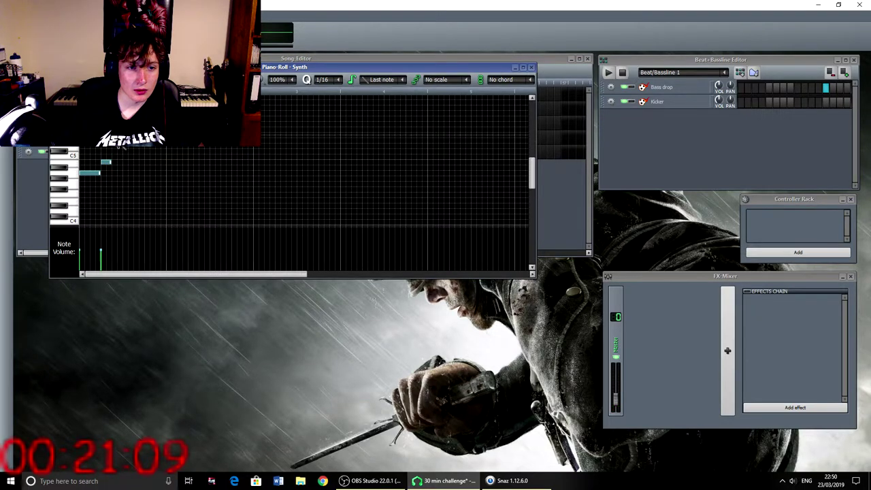
pyautogui.click(113, 162)
pyautogui.rightClick(113, 161)
pyautogui.moveTo(109, 162); pyautogui.dragTo(120, 161)
pyautogui.click(110, 162)
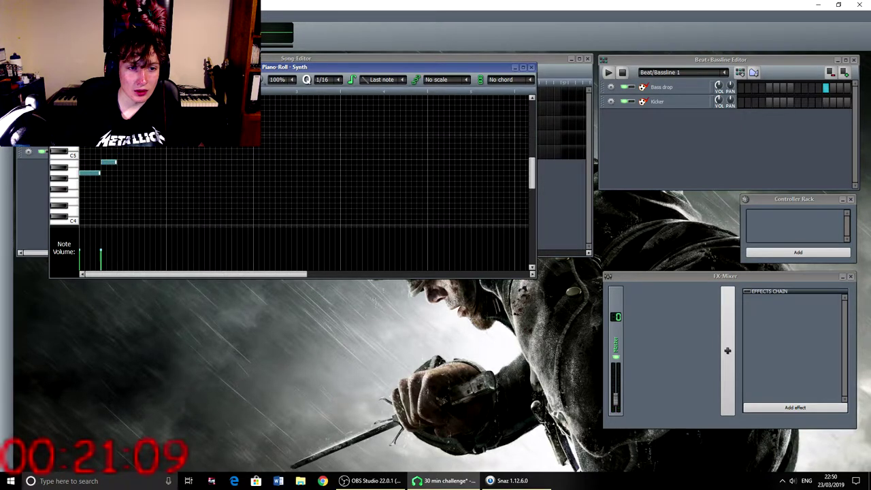
pyautogui.click(118, 157)
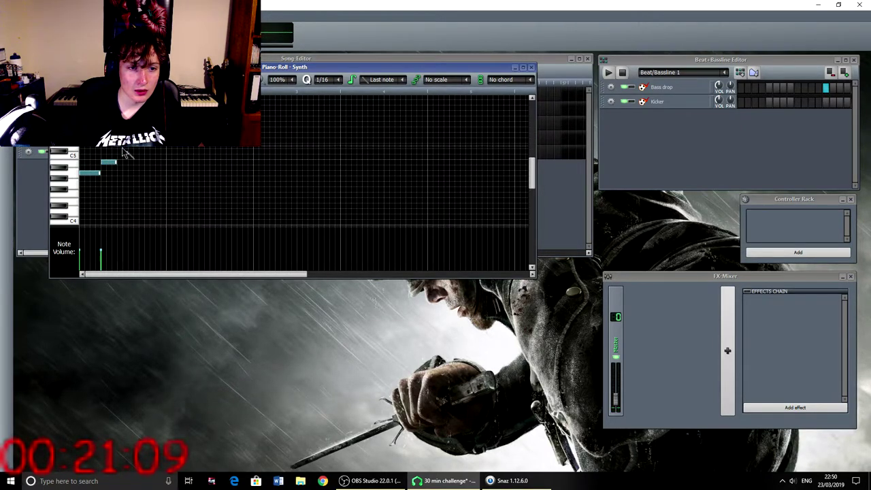
pyautogui.rightClick(122, 158)
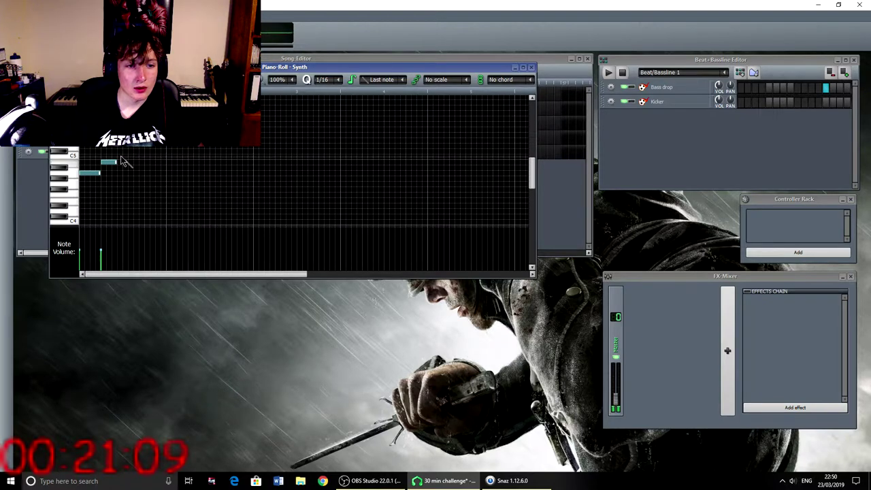
pyautogui.rightClick(112, 161)
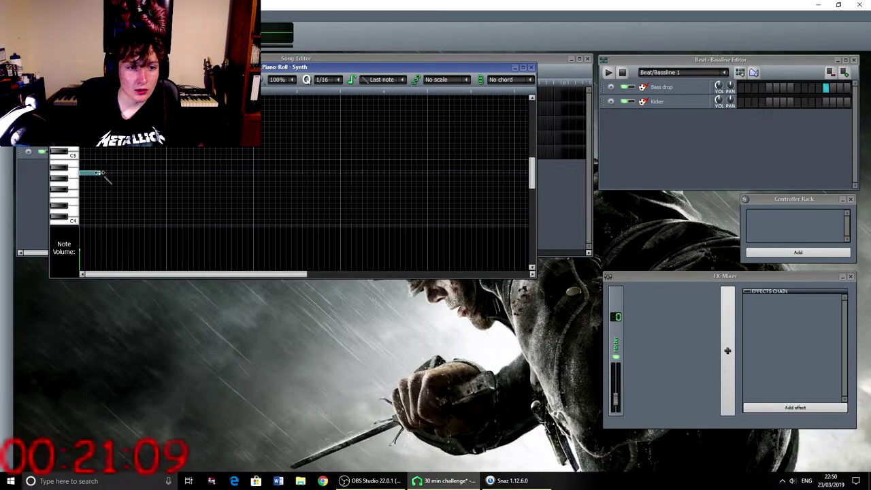
# Lengthen the opening A4 note to six 1/16 steps and add a B4 note four steps long directly after it
pyautogui.moveTo(100, 173); pyautogui.dragTo(110, 174)
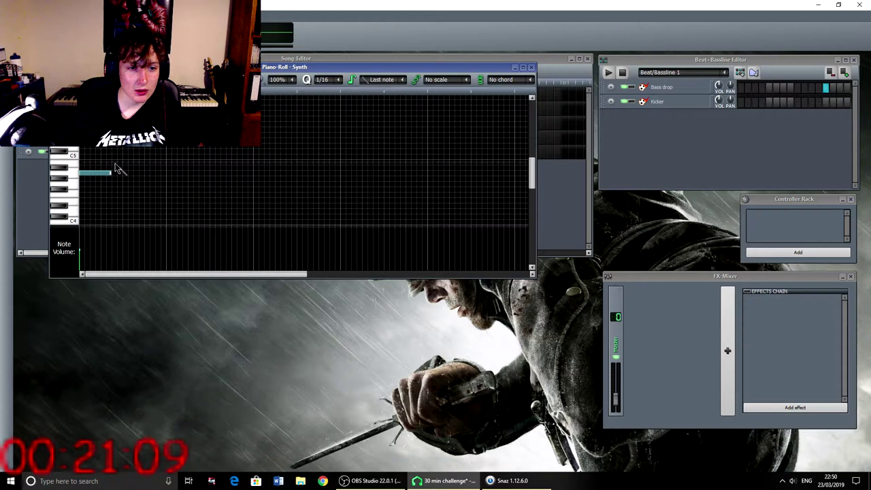
pyautogui.click(115, 161)
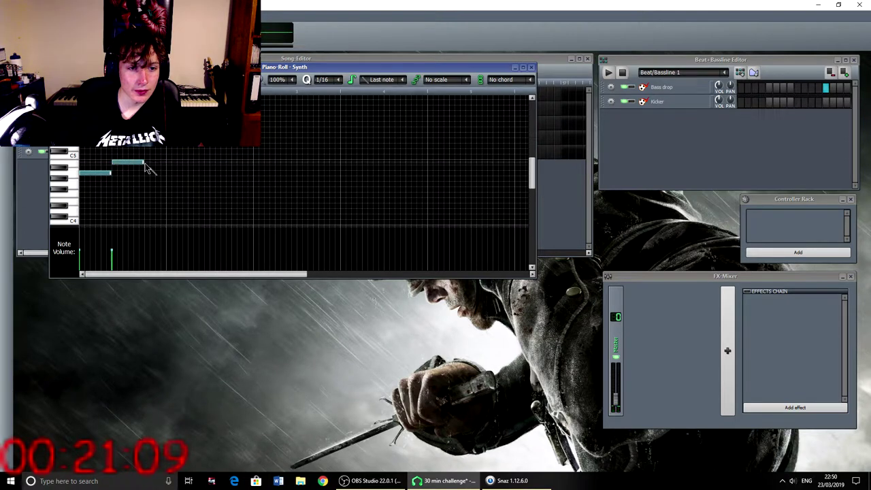
pyautogui.moveTo(141, 162); pyautogui.dragTo(118, 163)
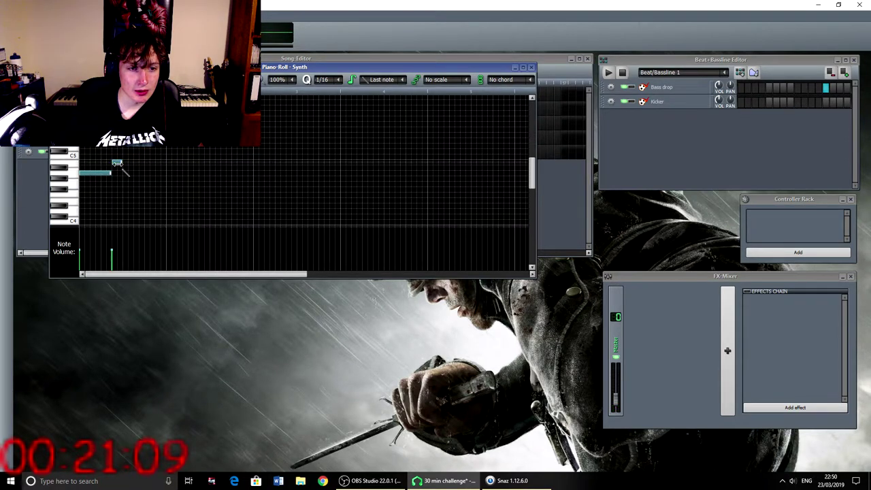
pyautogui.moveTo(121, 162); pyautogui.dragTo(134, 163)
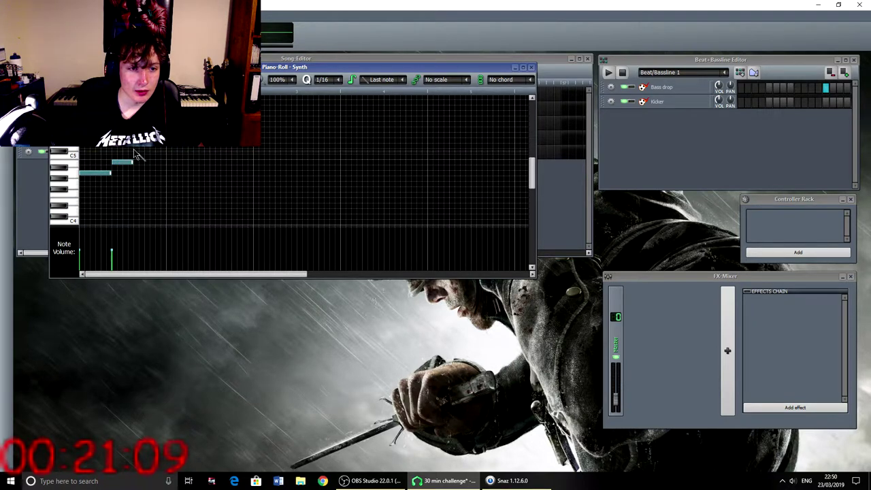
# Complete the first bar with C5, B4 and A4 notes, each two 1/16 steps long
pyautogui.click(137, 157)
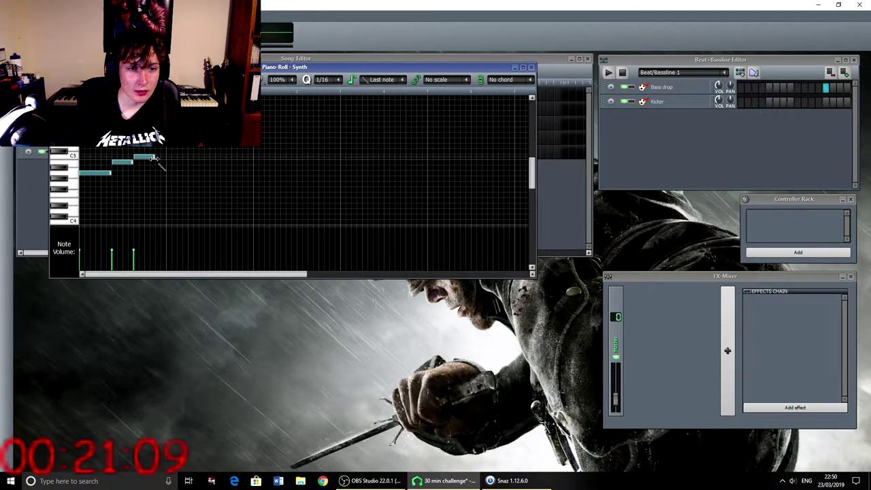
pyautogui.moveTo(141, 155); pyautogui.dragTo(138, 156)
pyautogui.click(147, 161)
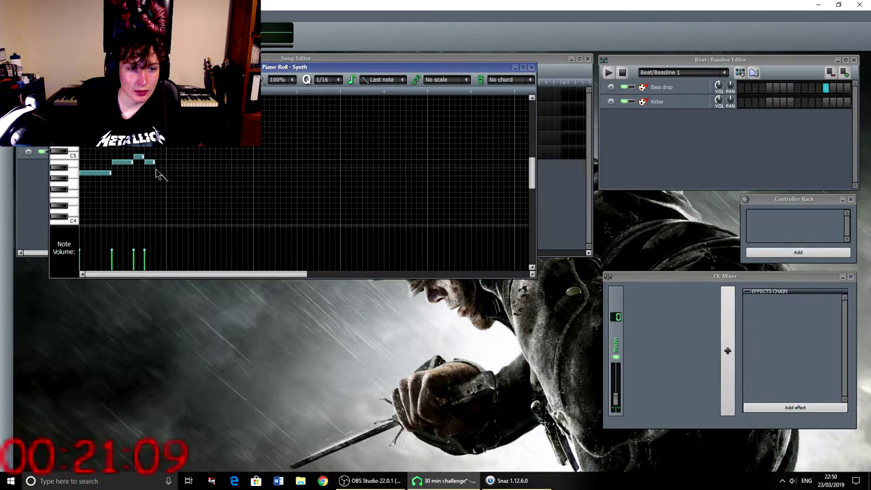
pyautogui.click(157, 173)
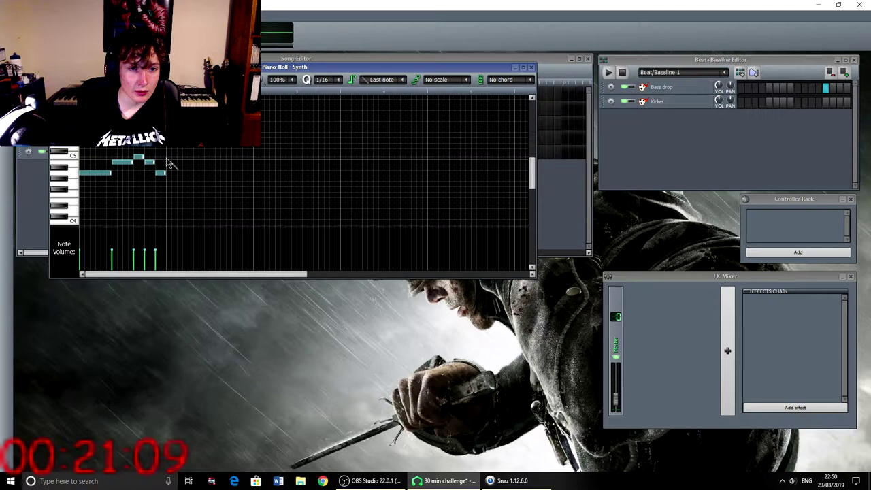
# Begin the second bar with an E5 note six 1/16 steps long
pyautogui.moveTo(170, 156); pyautogui.dragTo(168, 136)
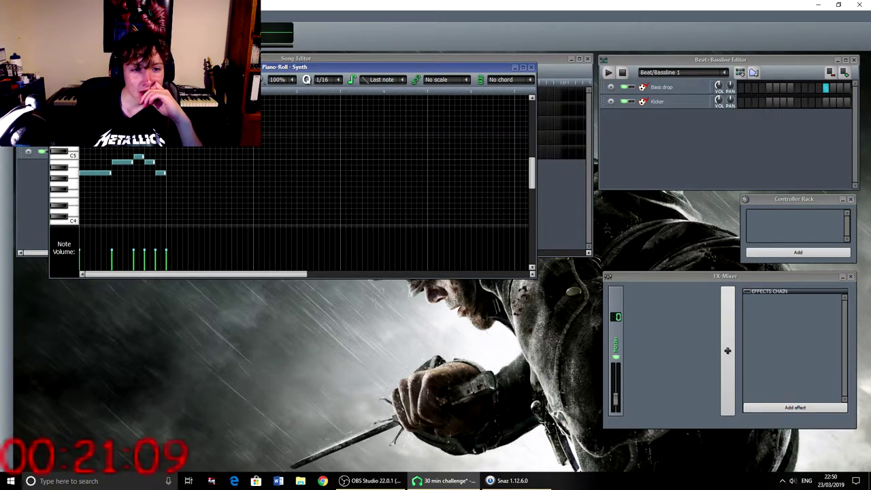
pyautogui.press('space')
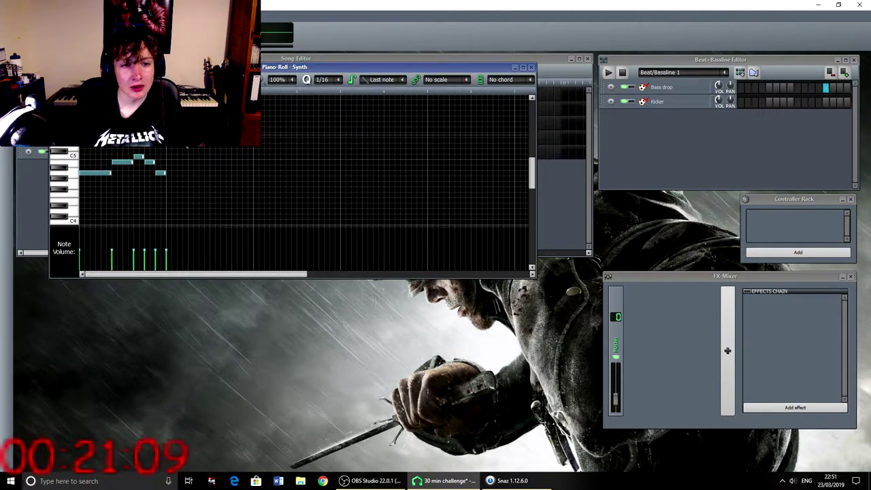
pyautogui.moveTo(175, 135); pyautogui.dragTo(197, 142)
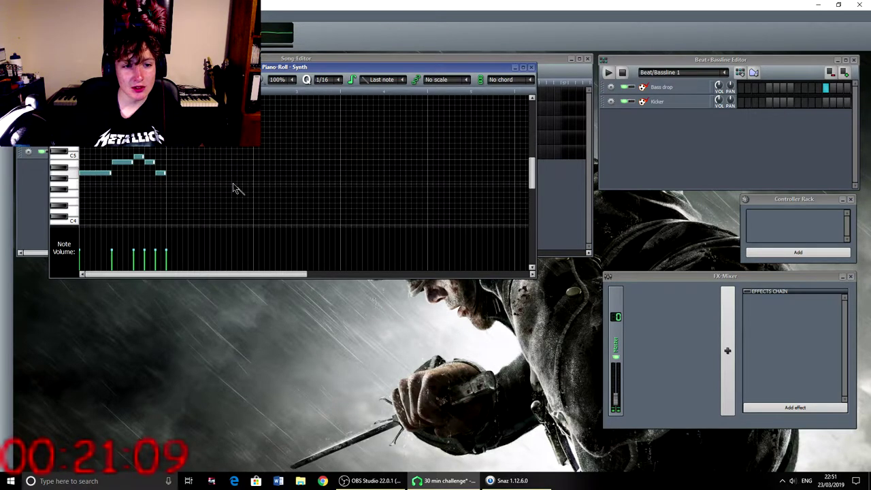
pyautogui.scroll(2, 236, 183)
pyautogui.click(178, 157)
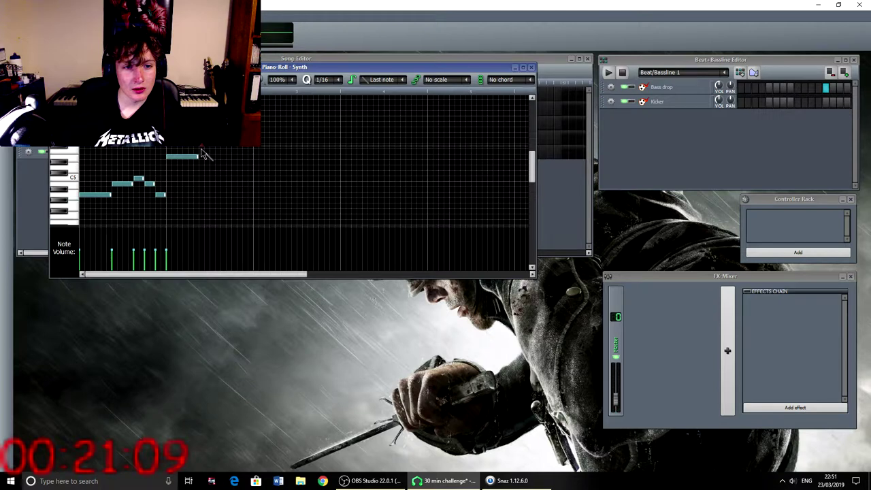
# Fill the rest of the second bar with short notes two 1/16 steps long, ending on F5, D5 and E5
pyautogui.click(217, 148)
pyautogui.click(223, 151)
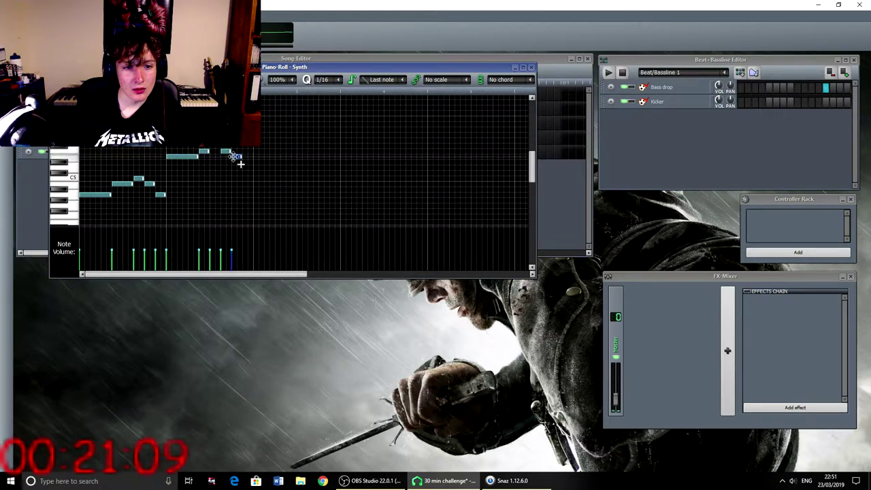
pyautogui.rightClick(235, 158)
pyautogui.moveTo(237, 161); pyautogui.dragTo(237, 168)
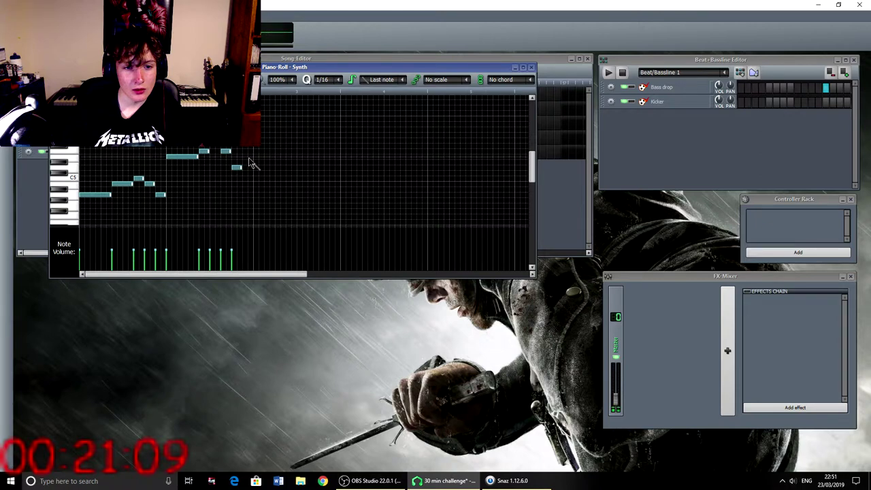
pyautogui.click(246, 157)
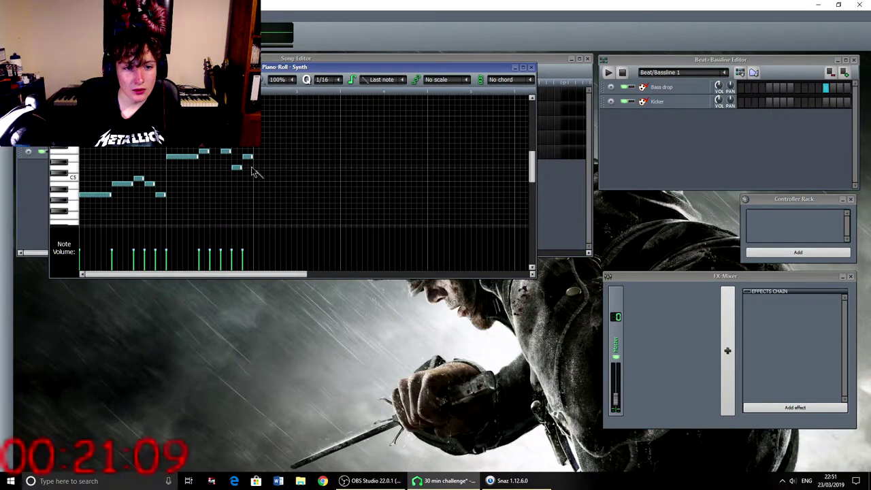
# Place descending D5, B4 and G4 notes on the first three beats of the third bar, each three 1/16 steps long
pyautogui.click(257, 167)
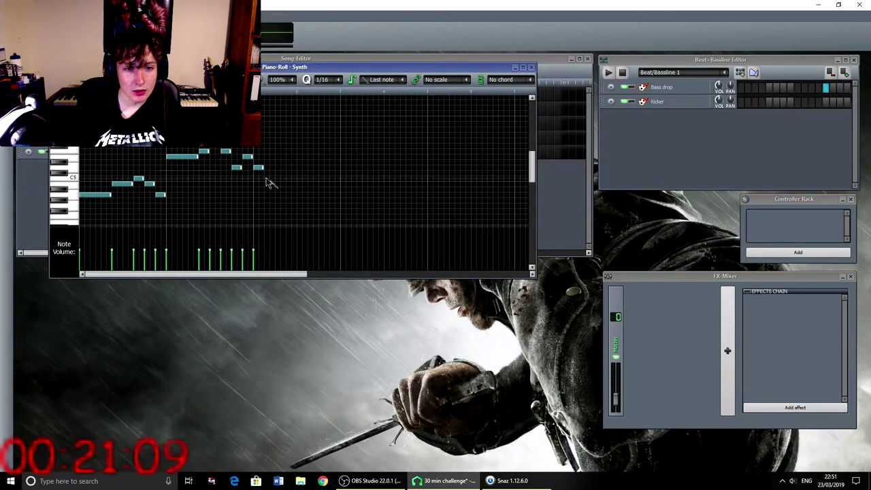
pyautogui.moveTo(262, 168); pyautogui.dragTo(270, 168)
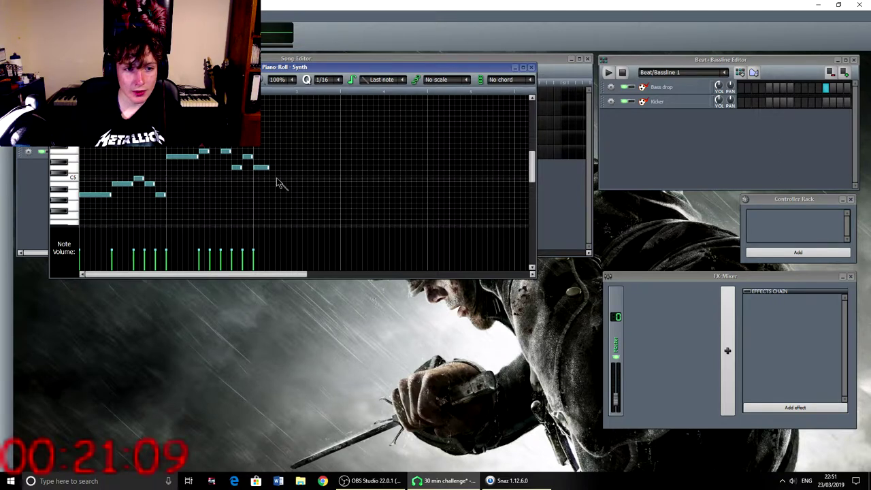
pyautogui.click(273, 184)
pyautogui.moveTo(272, 182); pyautogui.dragTo(300, 206)
pyautogui.scroll(-1, 303, 203)
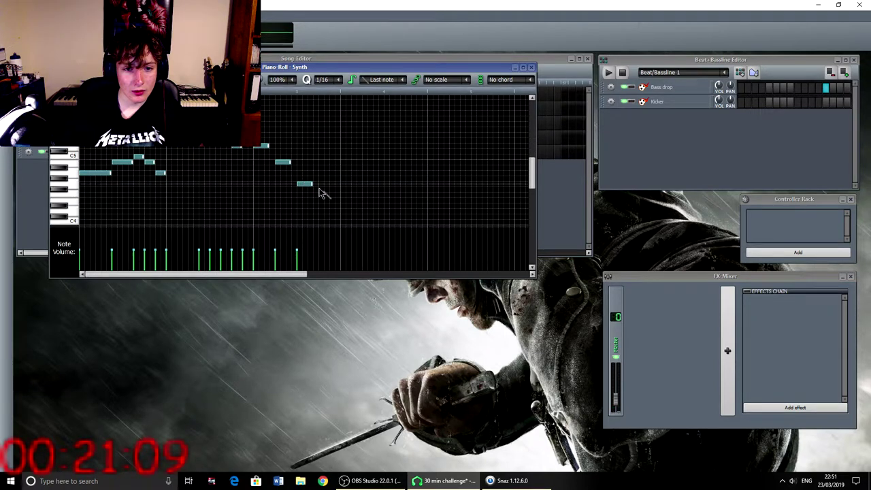
# Try alternating A4 and G4 1/16 notes on the third bar's last beat, and delete all but the first
pyautogui.click(320, 178)
pyautogui.moveTo(329, 179); pyautogui.dragTo(330, 173)
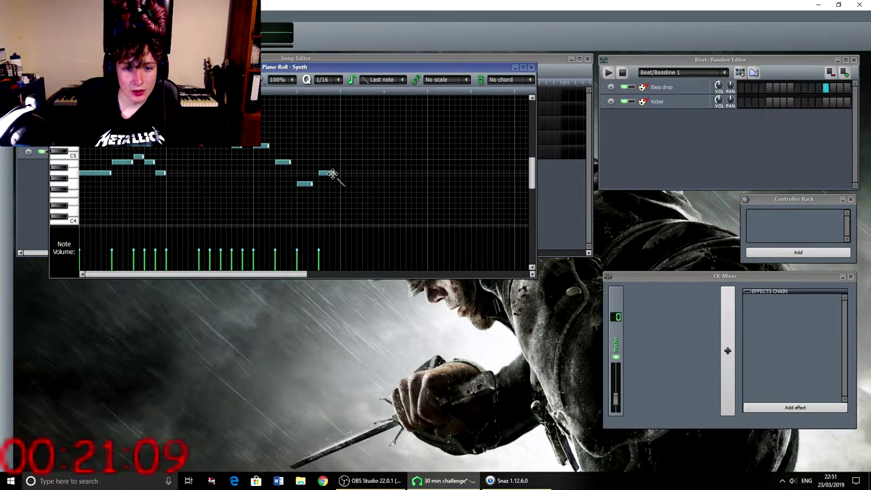
pyautogui.click(326, 184)
pyautogui.click(330, 173)
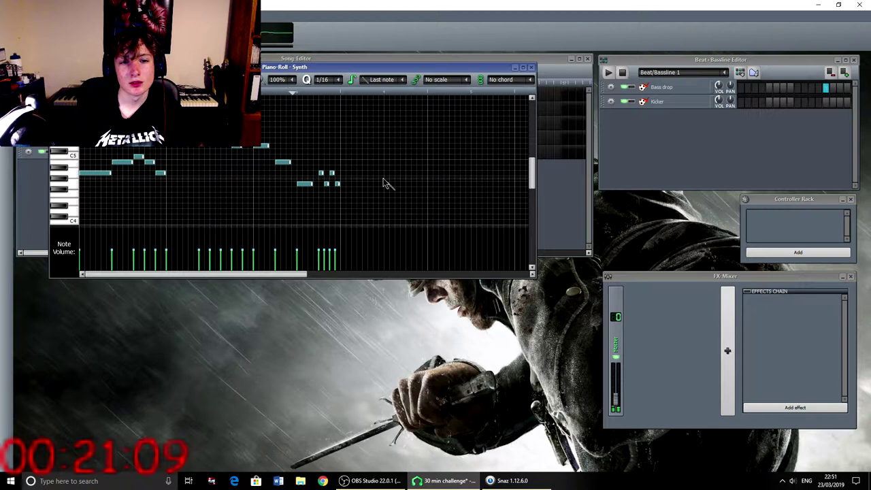
pyautogui.rightClick(337, 185)
pyautogui.rightClick(333, 174)
pyautogui.rightClick(328, 184)
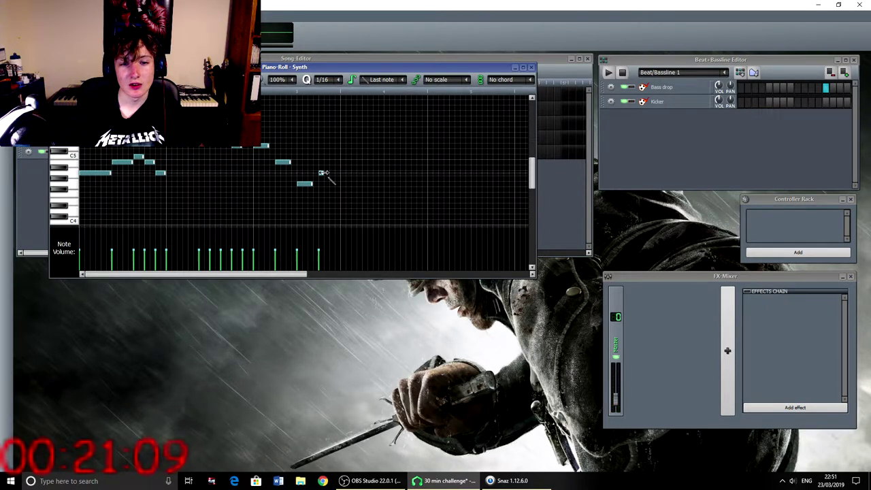
# Fill the third bar's last beat with rising 1/16 notes G4, A4, B4 and C5, and begin the fourth bar with a three-step A4 note
pyautogui.click(322, 184)
pyautogui.click(326, 172)
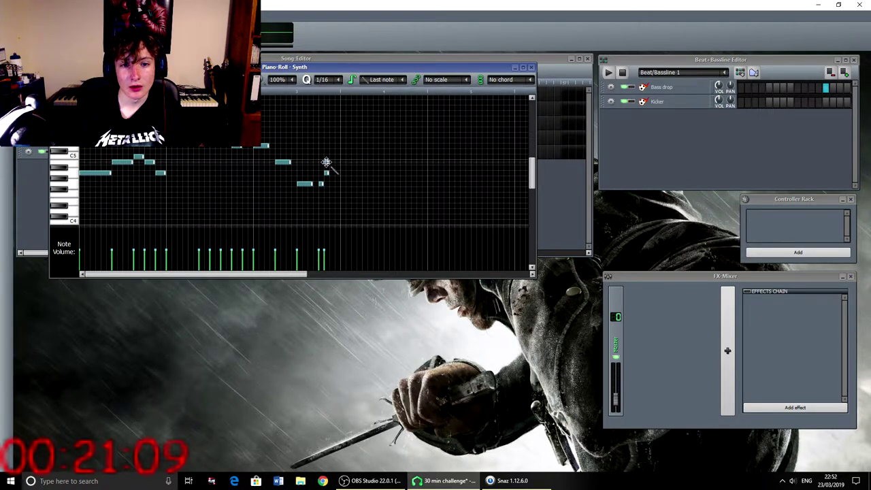
pyautogui.click(332, 167)
pyautogui.moveTo(334, 168); pyautogui.dragTo(335, 161)
pyautogui.click(338, 157)
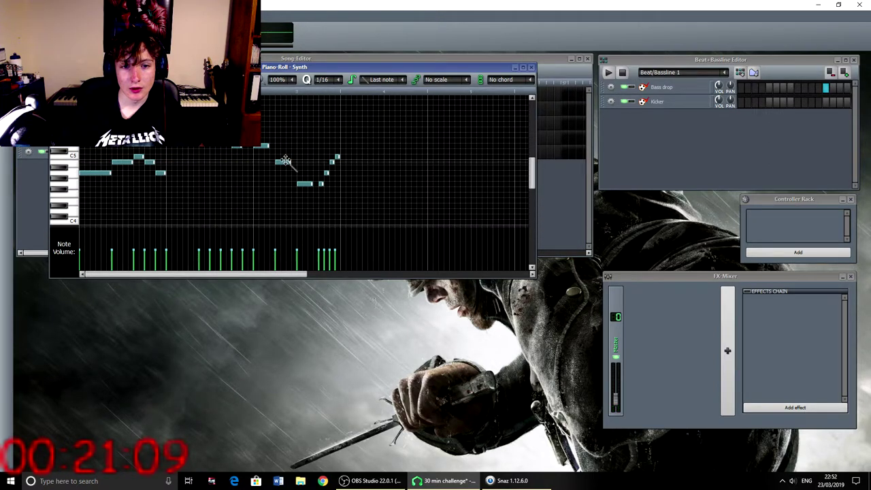
pyautogui.click(343, 164)
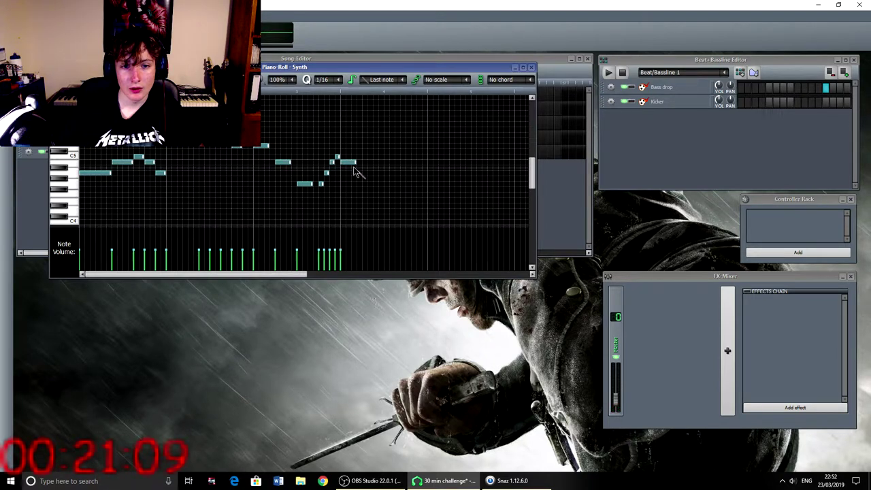
pyautogui.moveTo(350, 164); pyautogui.dragTo(350, 174)
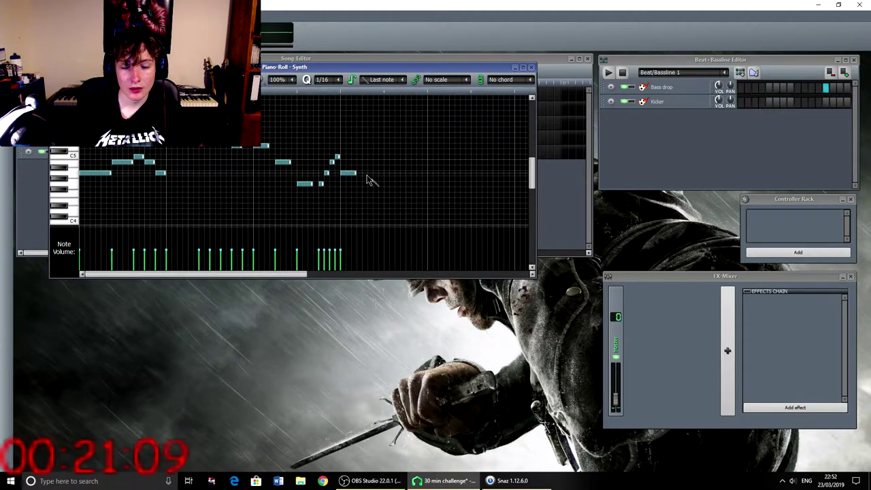
# Continue the Synth melody's fourth bar with a three-step A4, followed by two-step B4, C5, D5 and C5 notes, and close the piano roll
pyautogui.click(364, 174)
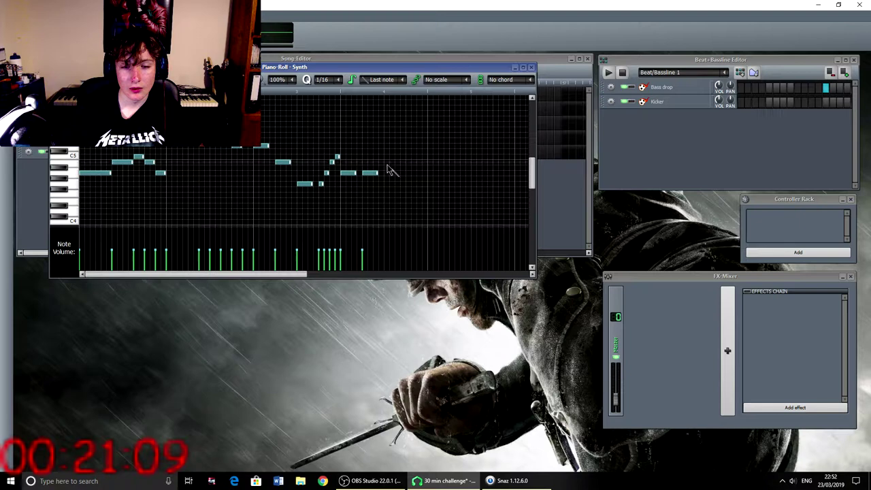
pyautogui.click(387, 163)
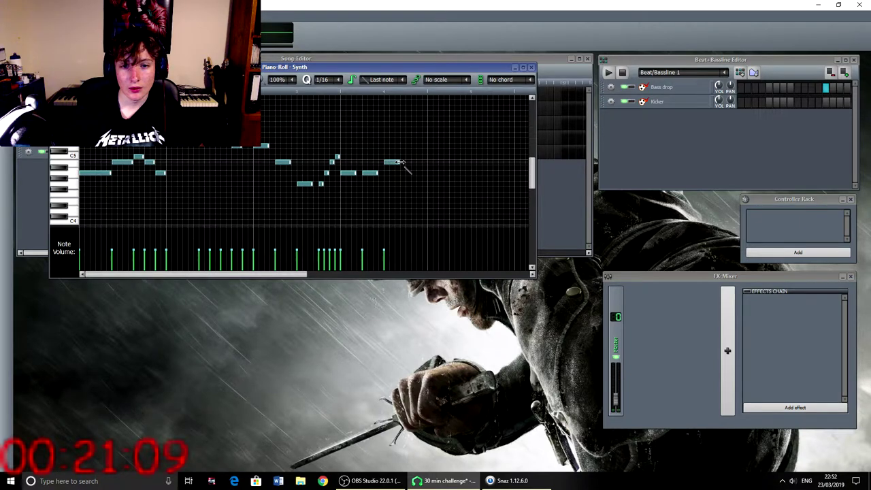
pyautogui.click(396, 153)
pyautogui.moveTo(396, 154); pyautogui.dragTo(402, 157)
pyautogui.click(409, 145)
pyautogui.click(419, 157)
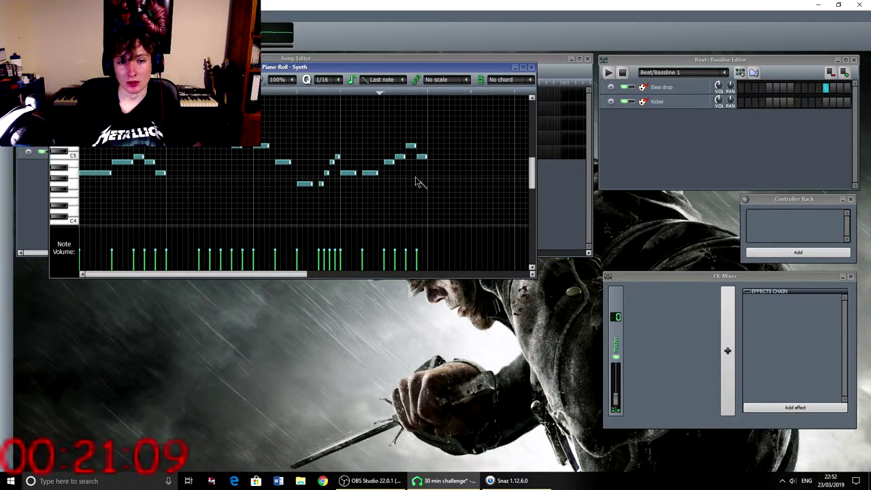
pyautogui.click(530, 67)
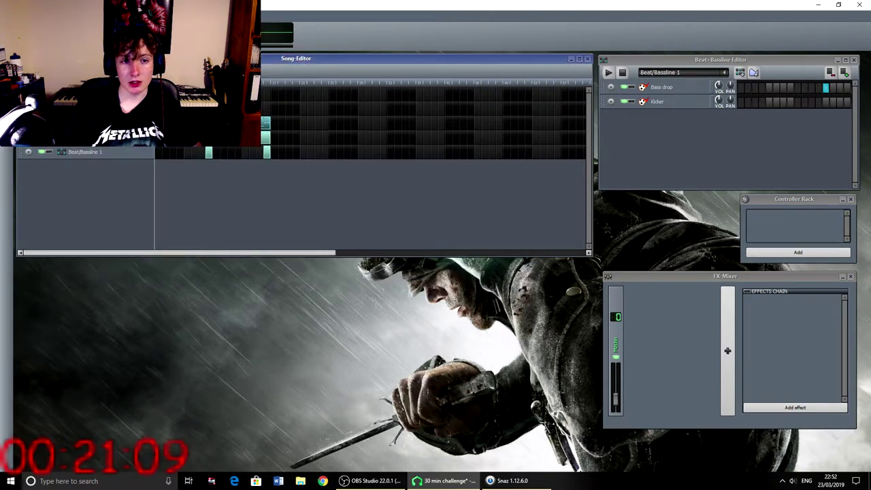
pyautogui.doubleClick(264, 123)
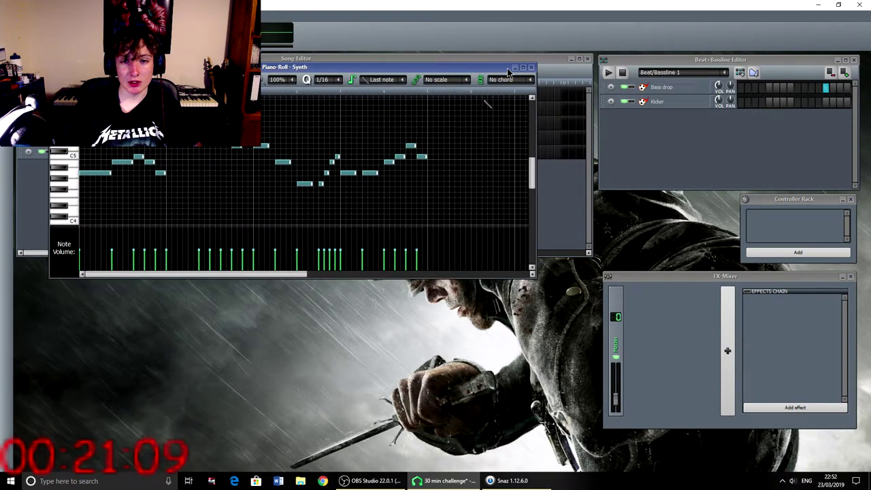
pyautogui.moveTo(487, 71)
pyautogui.mouseDown()
pyautogui.moveTo(466, 66)
pyautogui.moveTo(486, 74)
pyautogui.mouseUp()
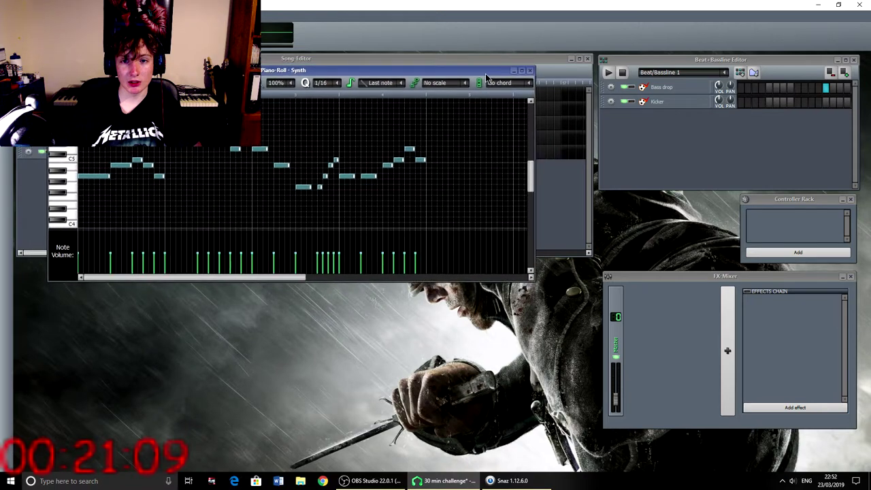
pyautogui.click(530, 70)
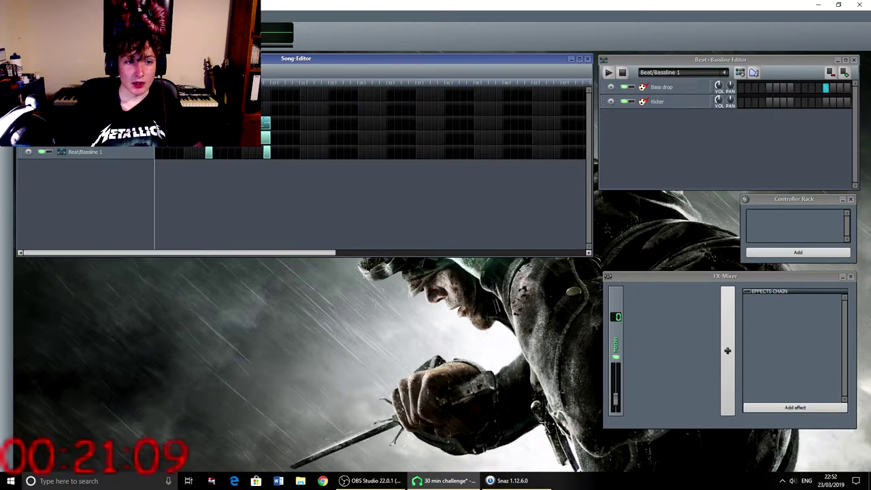
# Move the new automation track directly below the Synth track and set its opening pattern's value to about 55
pyautogui.moveTo(20, 170); pyautogui.dragTo(20, 137)
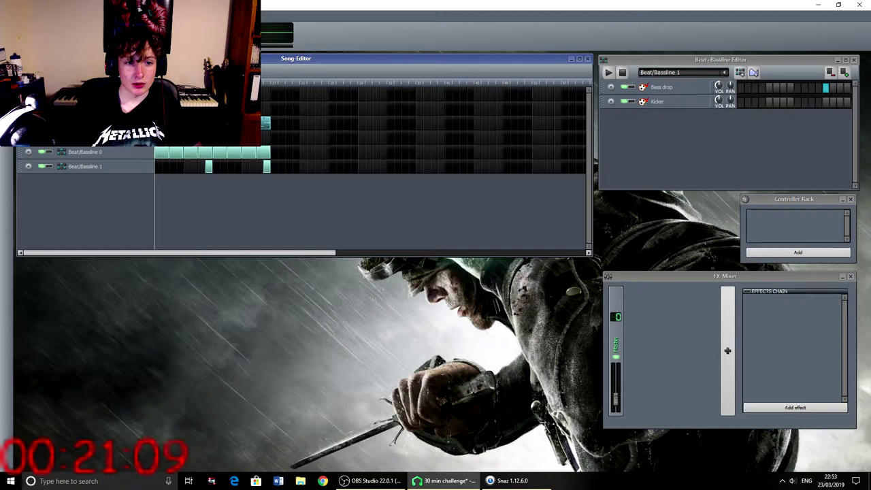
pyautogui.doubleClick(157, 137)
pyautogui.moveTo(47, 175); pyautogui.dragTo(47, 214)
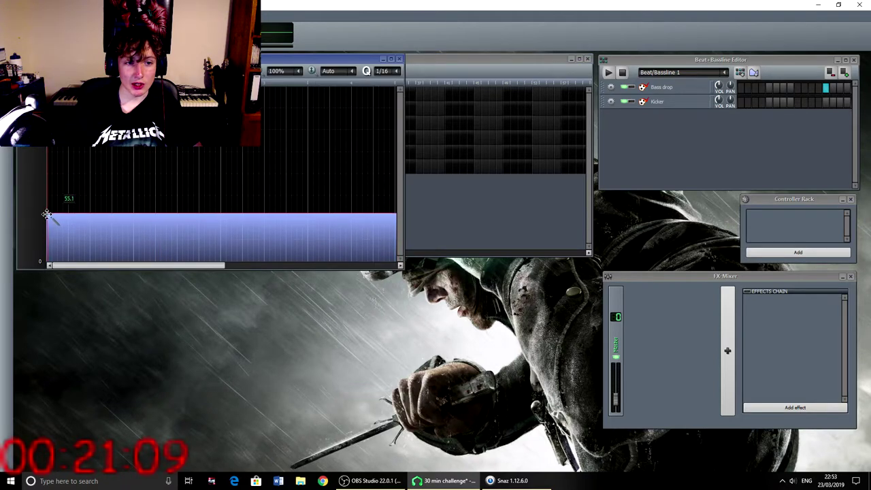
pyautogui.click(399, 58)
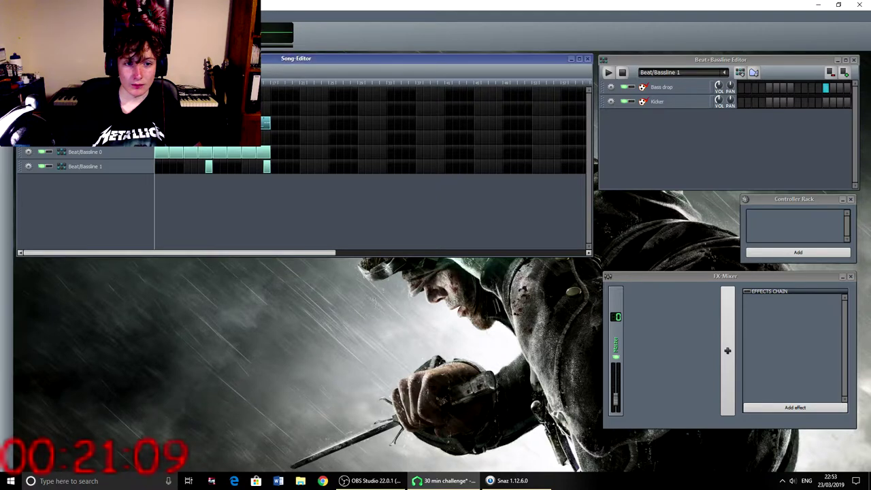
# Lower the value in the upper automation track's opening pattern, and play the song back to check the balance
pyautogui.doubleClick(161, 108)
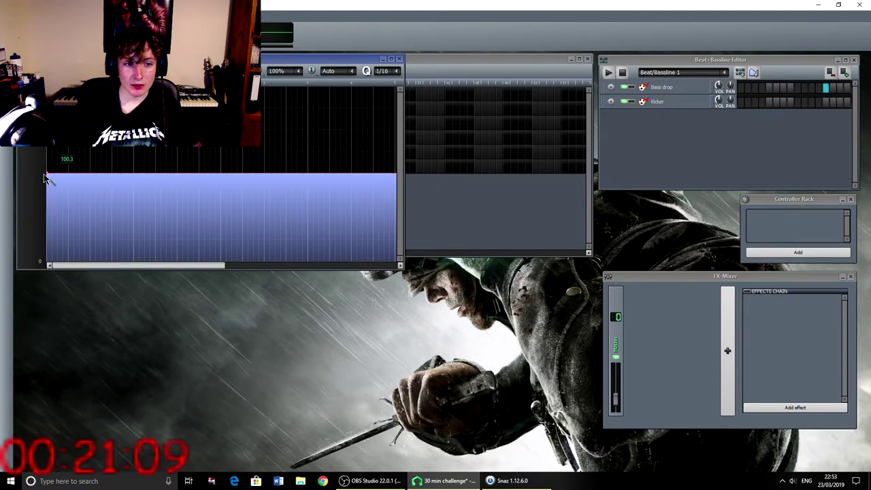
pyautogui.moveTo(47, 173); pyautogui.dragTo(46, 203)
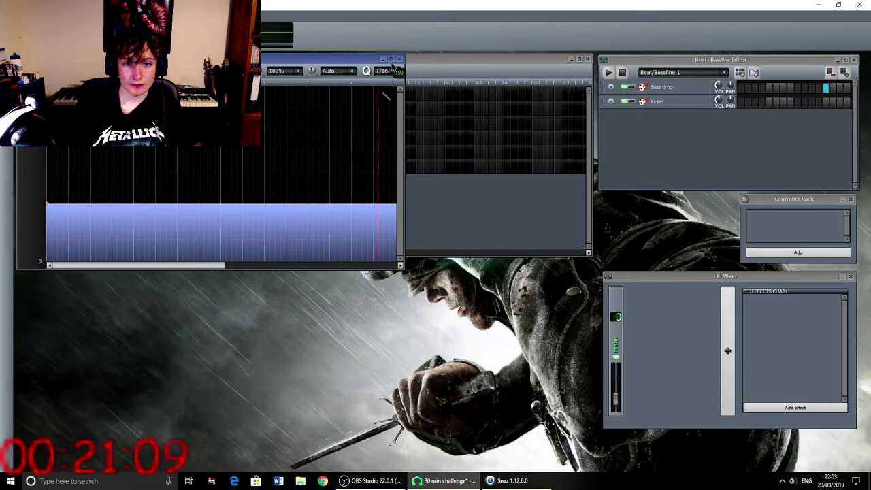
pyautogui.click(399, 59)
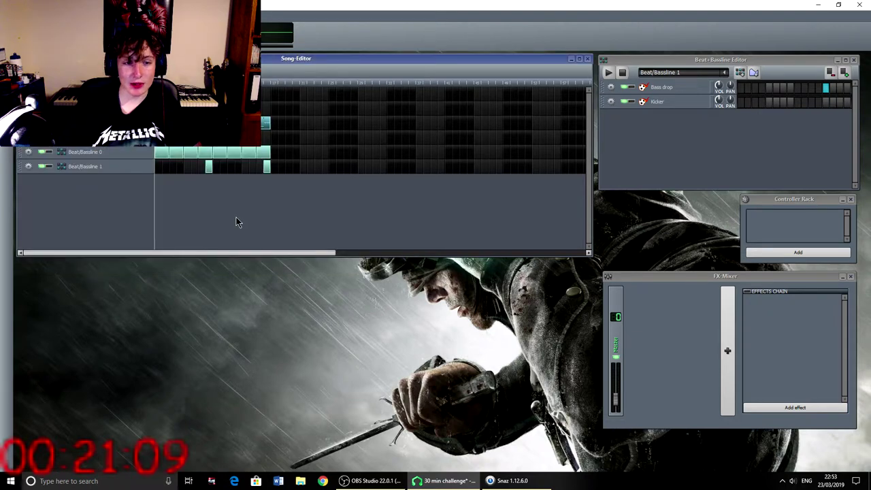
pyautogui.press('space')
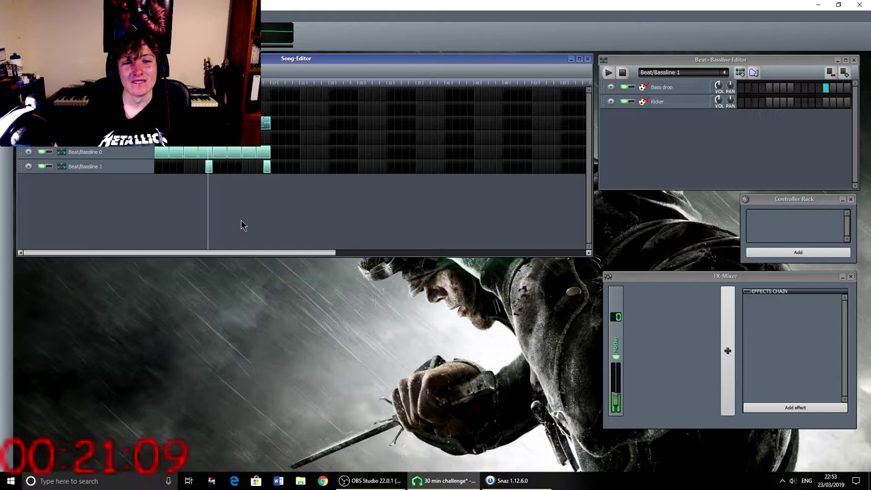
pyautogui.press('space')
# Lower the last three notes of the Synth melody's fourth bar to A4, G4 and E4, and play the song back
pyautogui.doubleClick(266, 122)
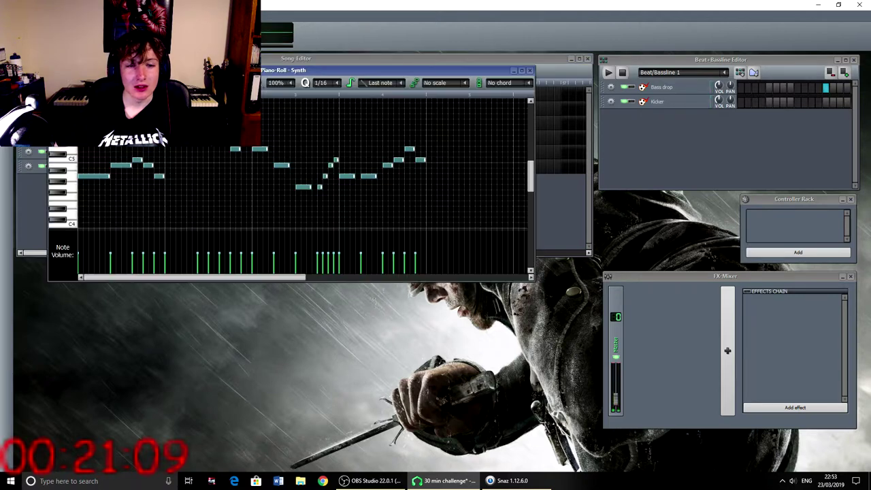
pyautogui.click(387, 165)
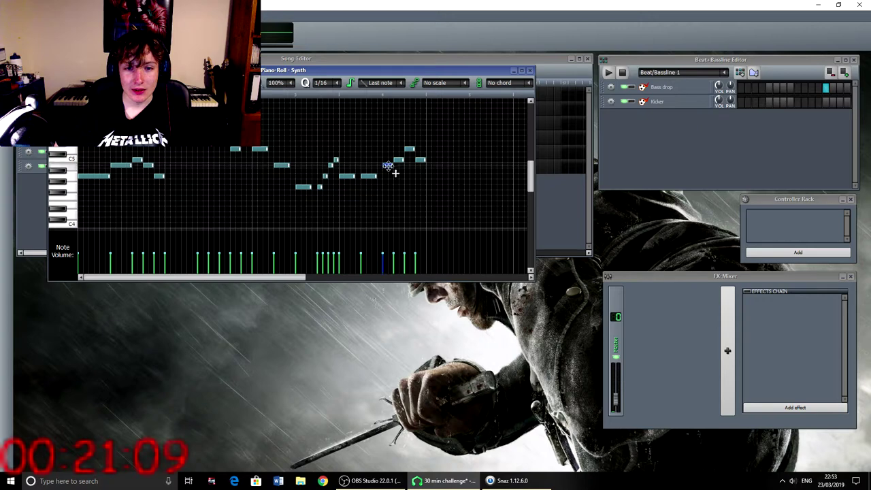
pyautogui.moveTo(398, 160); pyautogui.dragTo(419, 202)
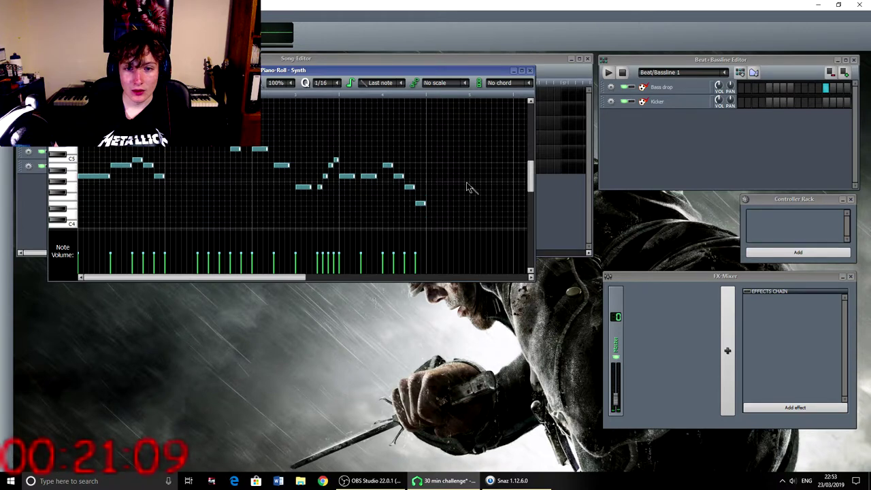
pyautogui.click(531, 71)
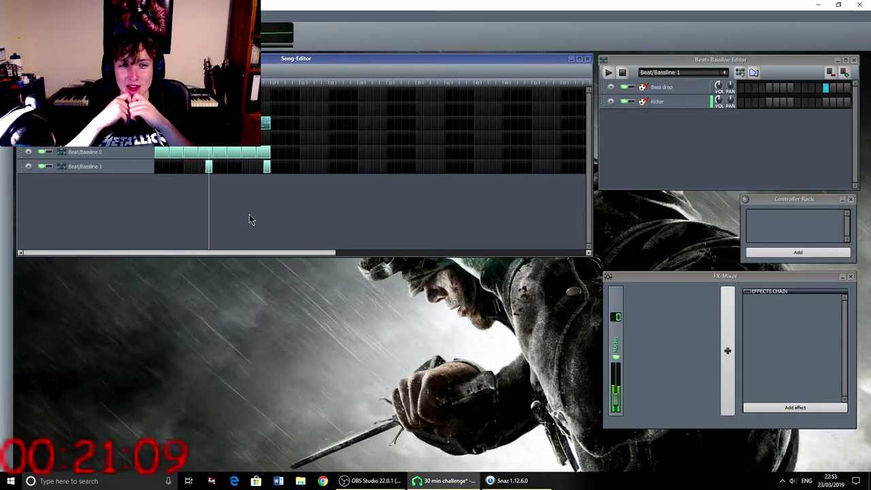
pyautogui.press('space')
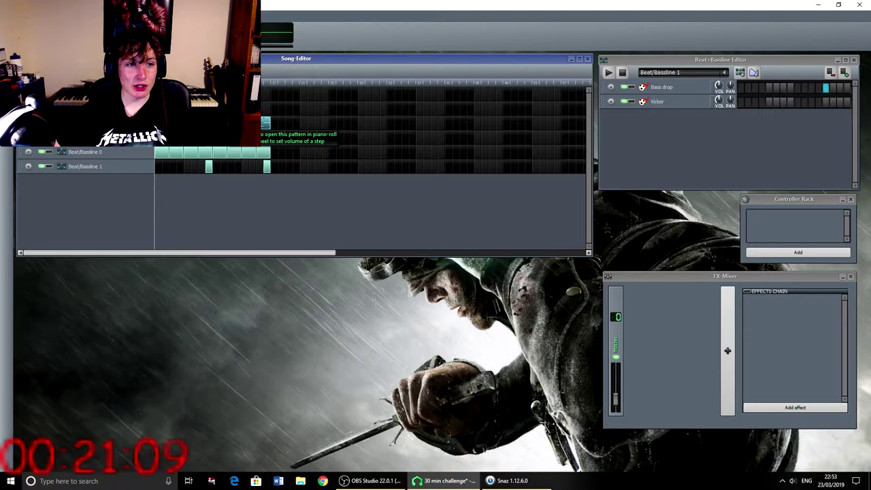
# Add a VeSTige instrument track to the song and open its VST plugin file chooser
pyautogui.click(7, 76)
pyautogui.click(7, 56)
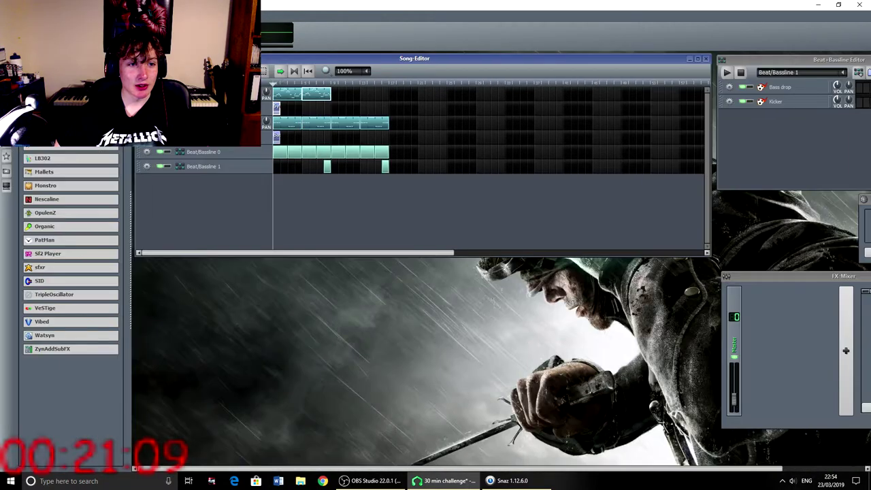
pyautogui.moveTo(71, 308); pyautogui.dragTo(224, 221)
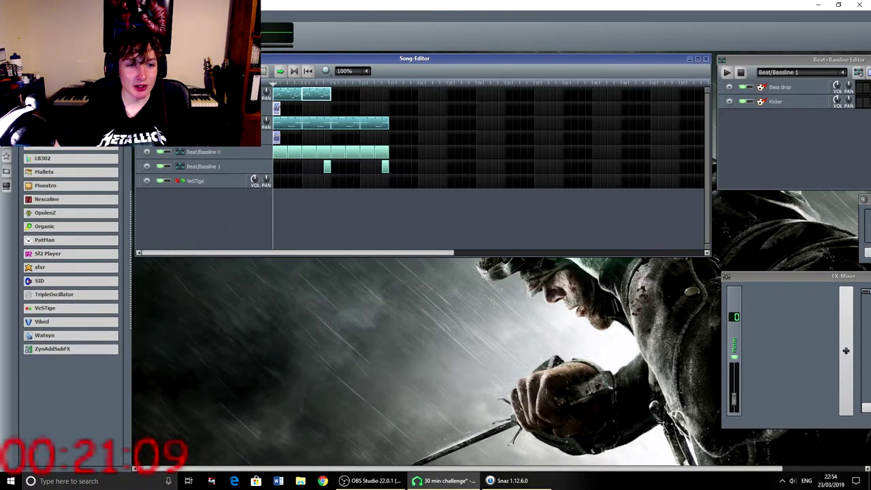
pyautogui.click(6, 56)
pyautogui.click(102, 182)
pyautogui.click(329, 193)
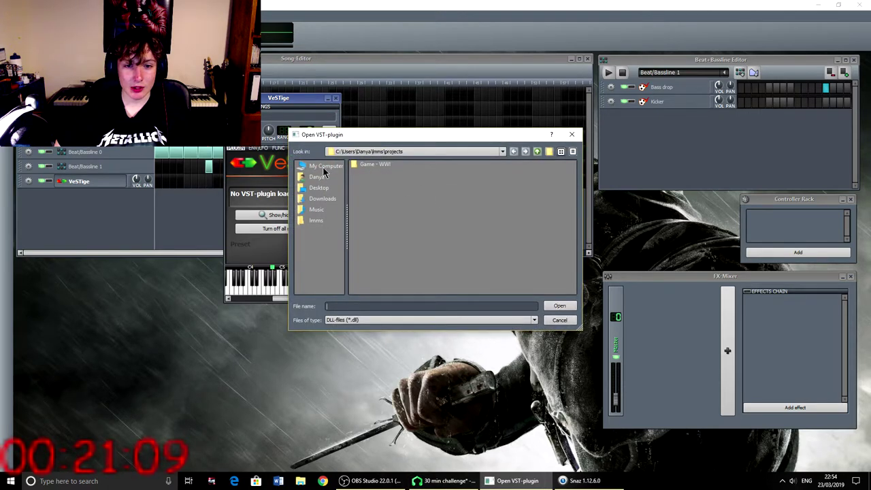
# Try to load DSK BassZ.dll from C:\Program Files\LMMS\plugins\32 into the VeSTige track
pyautogui.click(324, 167)
pyautogui.doubleClick(365, 166)
pyautogui.doubleClick(366, 237)
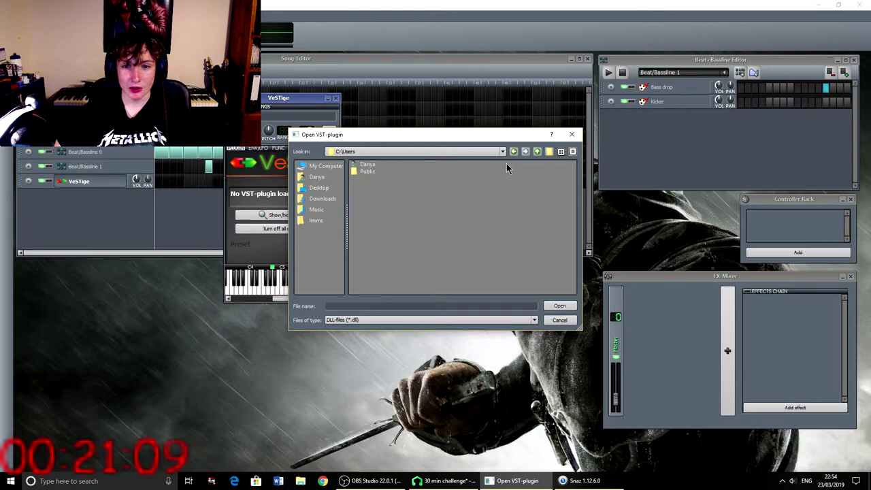
pyautogui.click(536, 151)
pyautogui.click(378, 200)
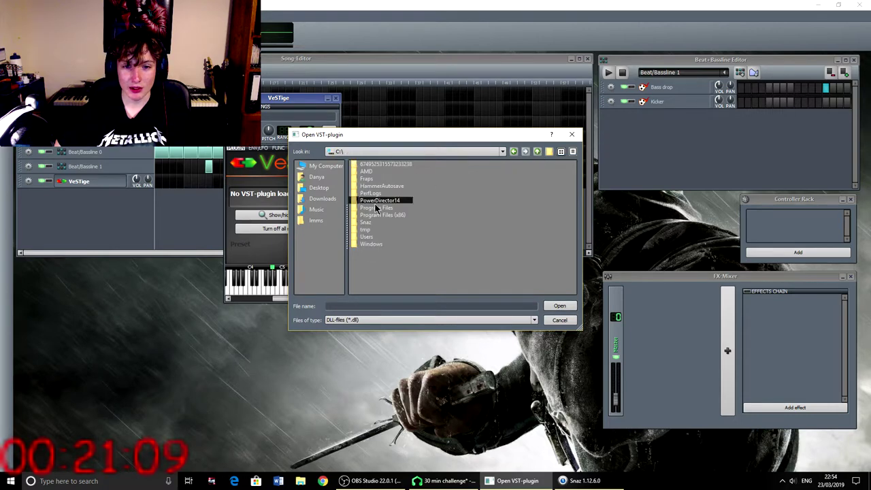
pyautogui.doubleClick(376, 208)
pyautogui.click(379, 251)
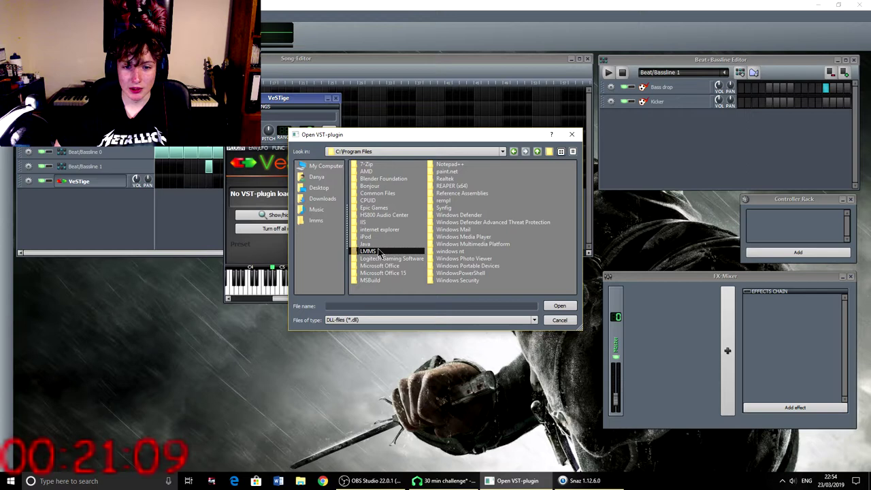
pyautogui.doubleClick(379, 251)
pyautogui.click(379, 251)
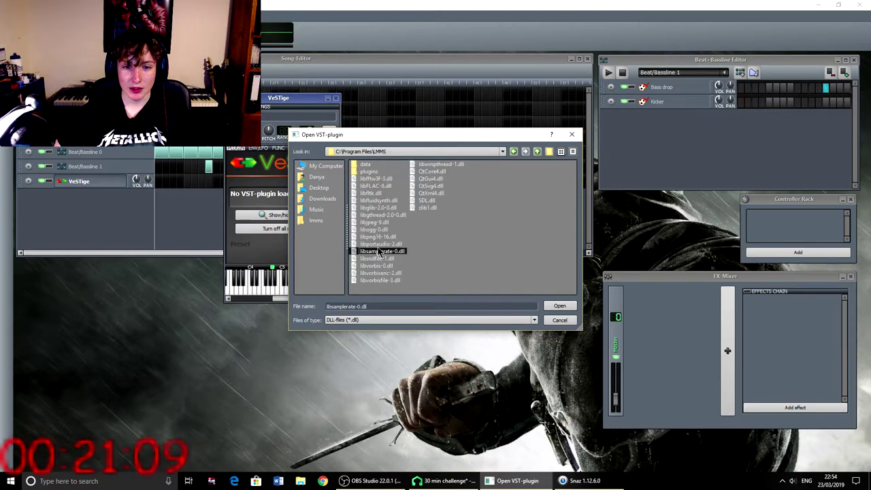
pyautogui.doubleClick(374, 174)
pyautogui.doubleClick(376, 165)
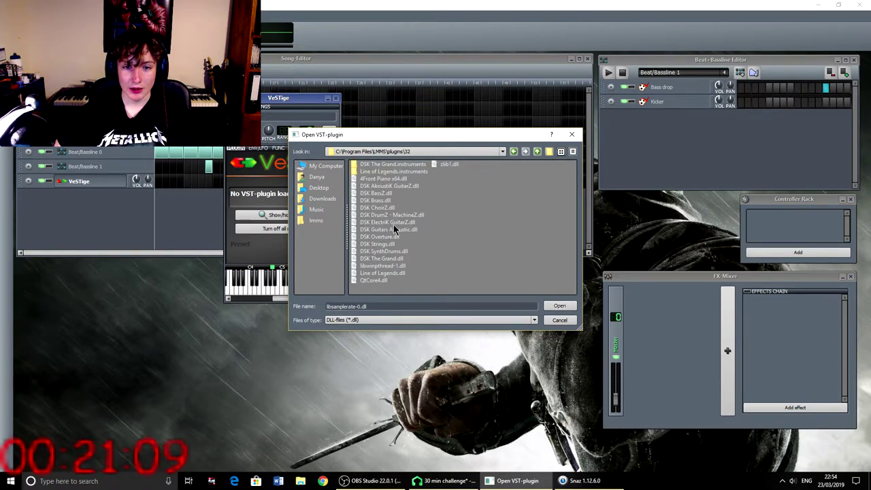
pyautogui.doubleClick(384, 194)
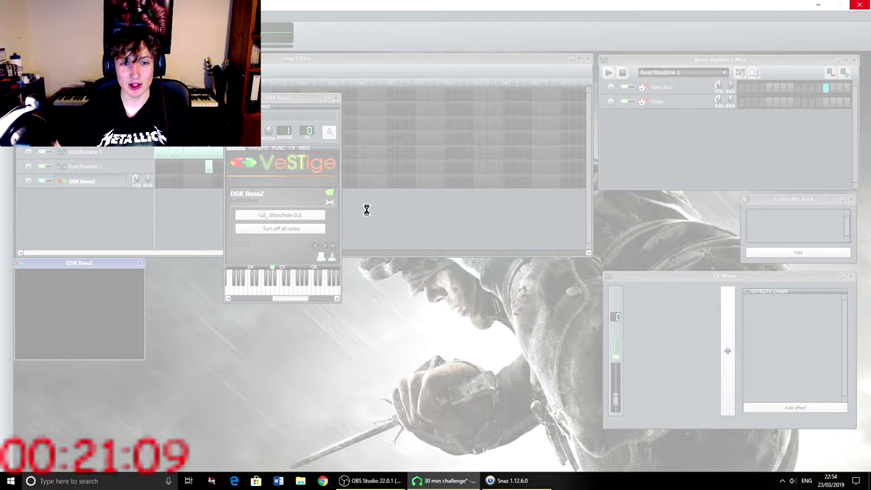
# Close the frozen LMMS session, relaunch LMMS and reopen the 30-minute challenge project
pyautogui.click(860, 11)
pyautogui.click(467, 234)
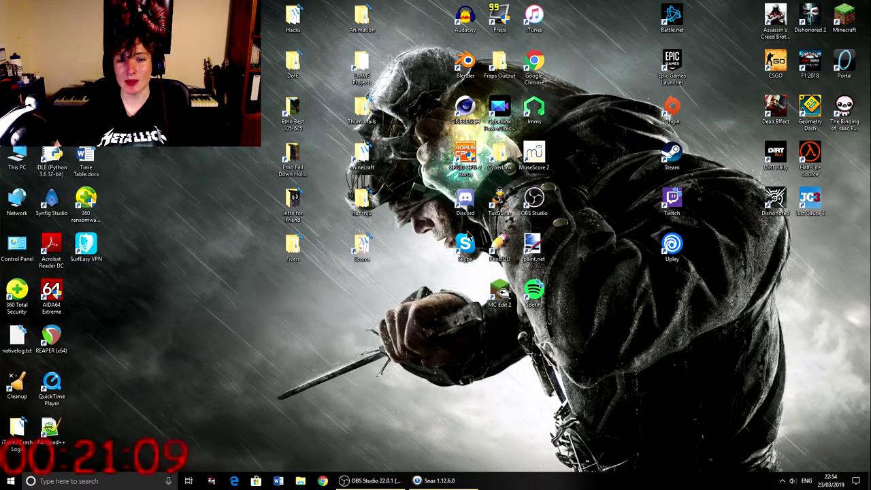
pyautogui.doubleClick(534, 112)
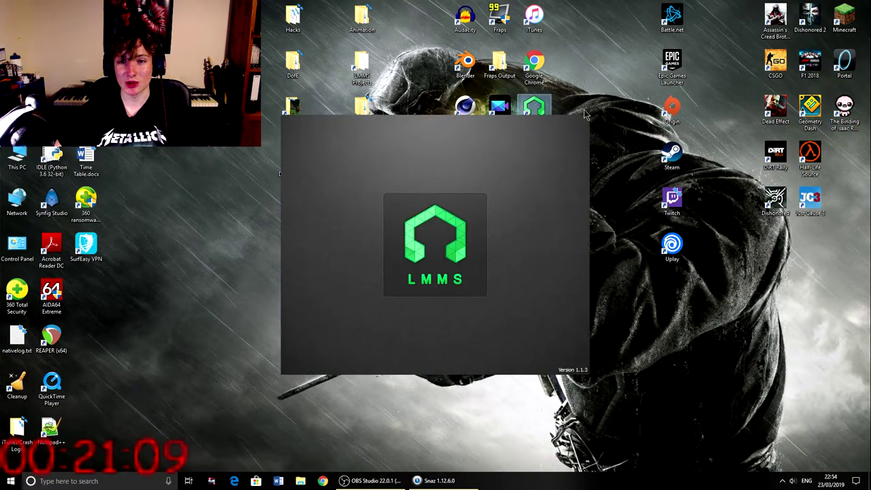
pyautogui.click(417, 261)
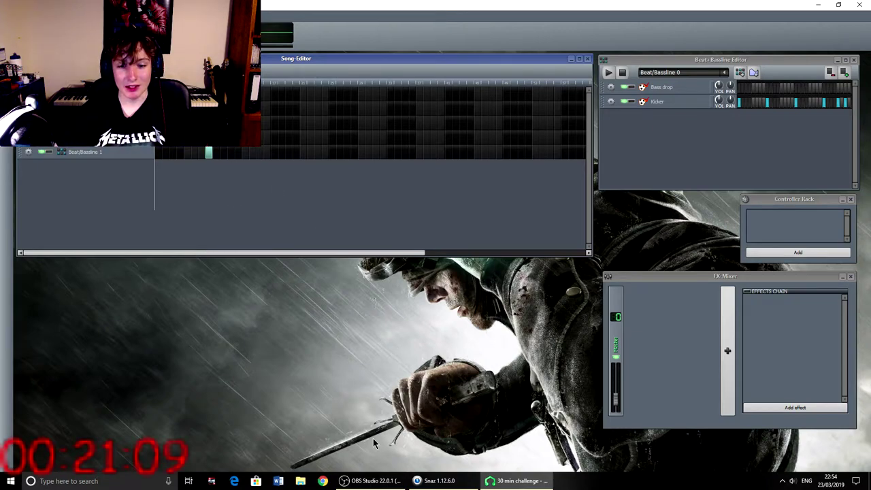
pyautogui.click(816, 7)
pyautogui.doubleClick(499, 65)
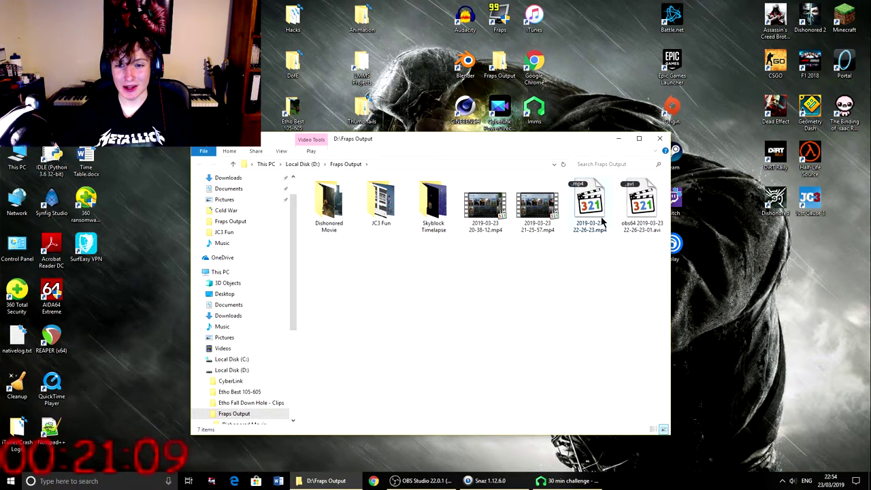
pyautogui.doubleClick(649, 223)
pyautogui.click(659, 138)
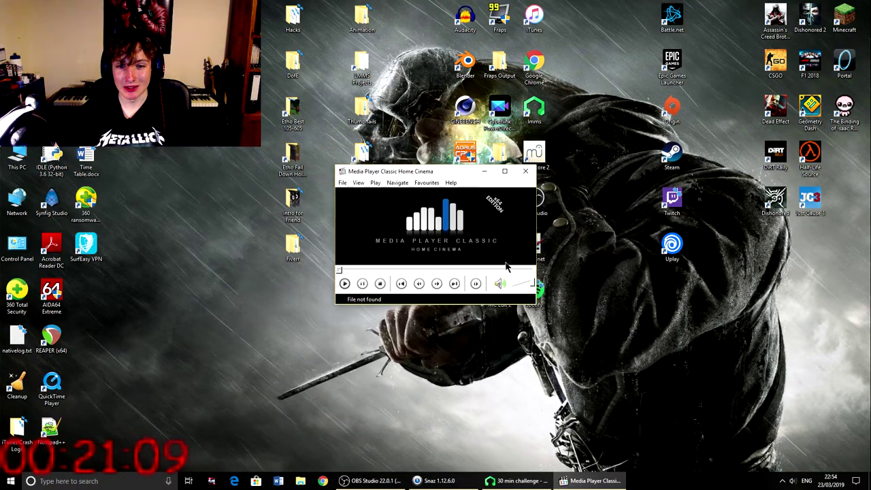
pyautogui.click(524, 173)
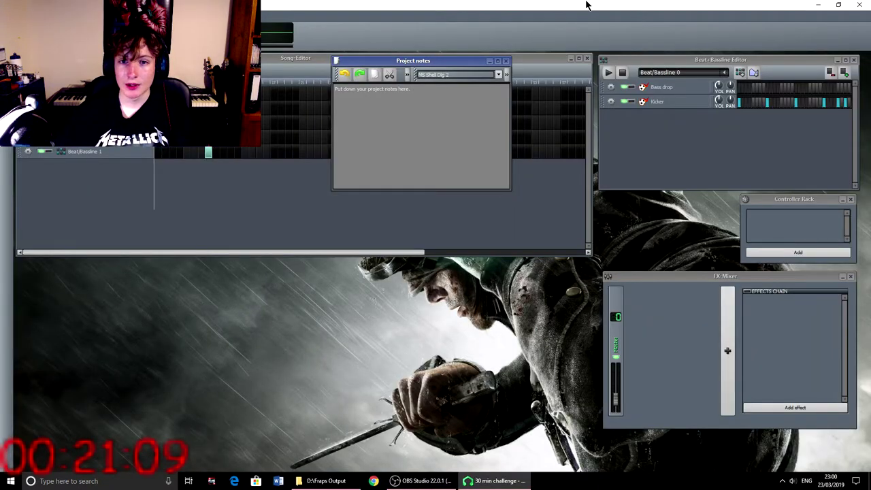
# Close the project notes window in LMMS
pyautogui.click(507, 61)
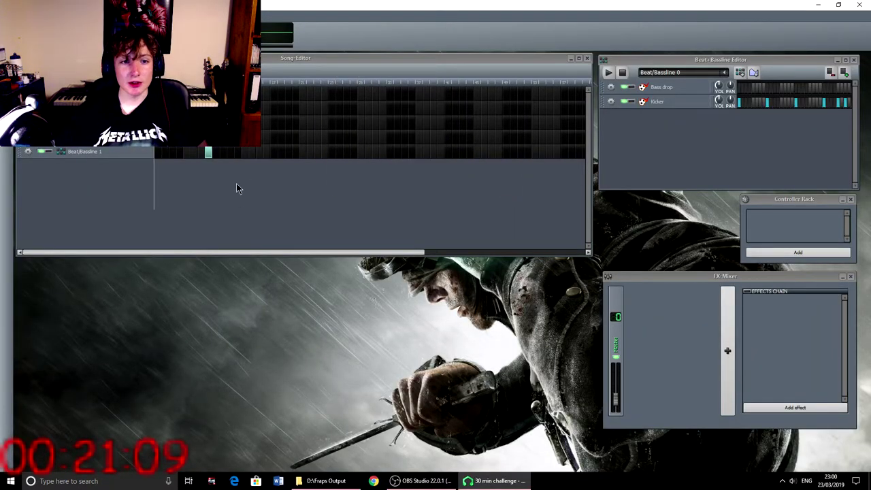
# Extend the bass and beat patterns through bar 16, and rework the second Synth pattern's last three notes into a descending A4, G4, F4 run
pyautogui.moveTo(192, 120); pyautogui.dragTo(244, 123)
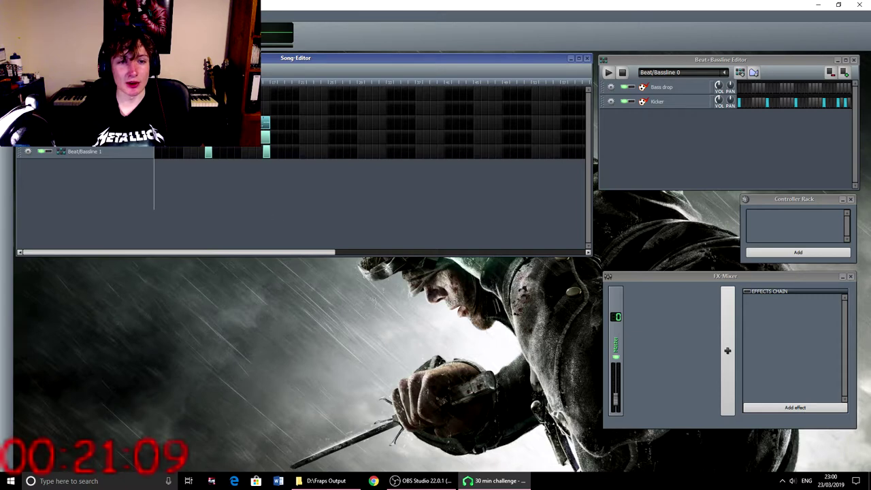
pyautogui.doubleClick(265, 122)
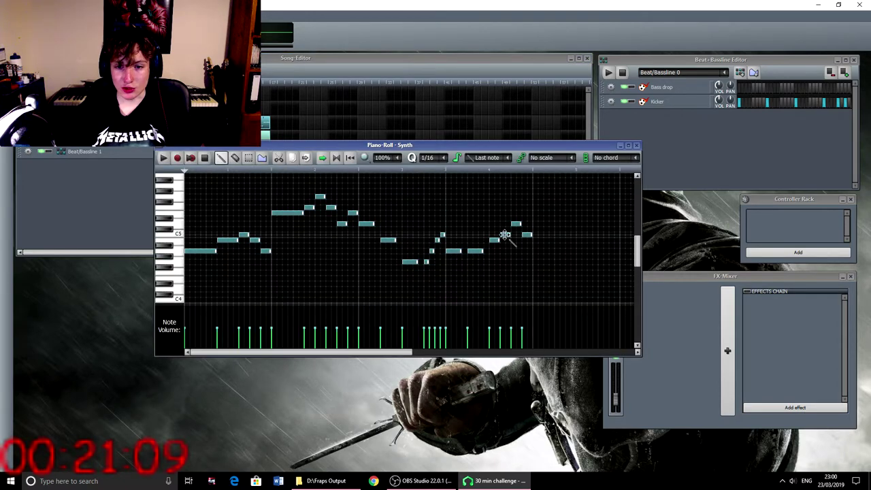
pyautogui.moveTo(505, 234); pyautogui.dragTo(527, 273)
pyautogui.press('space')
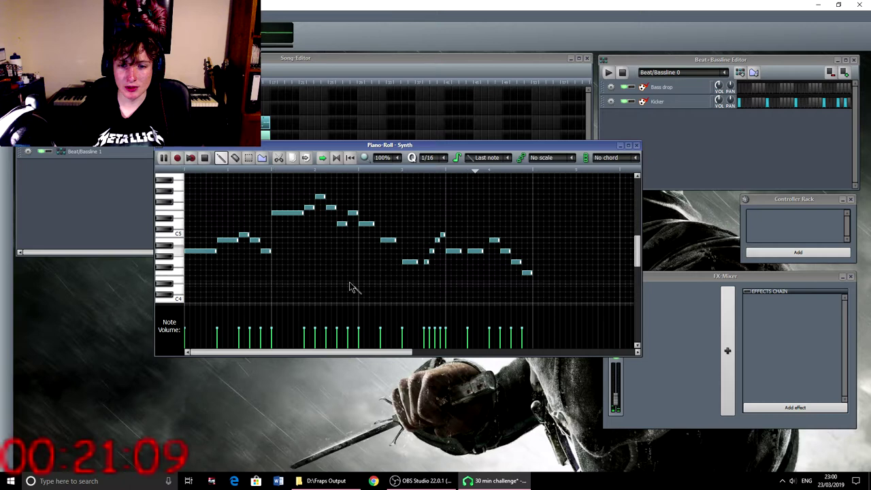
pyautogui.press('space')
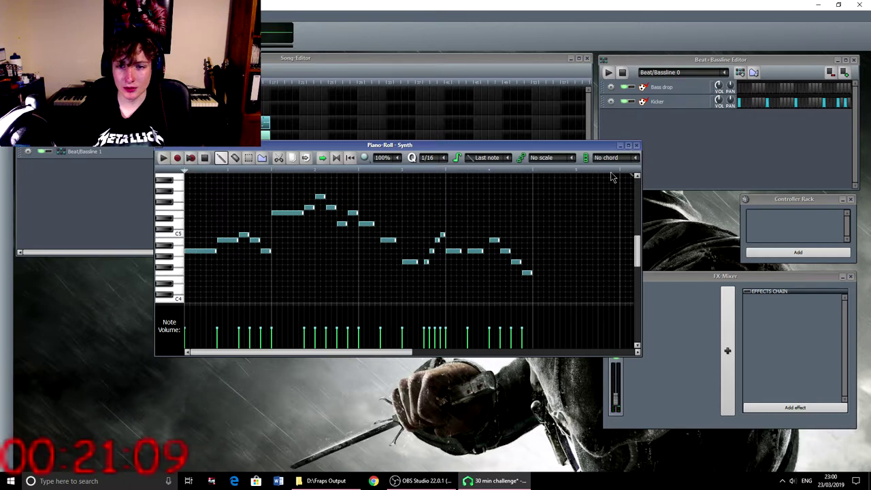
# Lower the final note of the Synth pattern to E4 and save the project
pyautogui.click(527, 275)
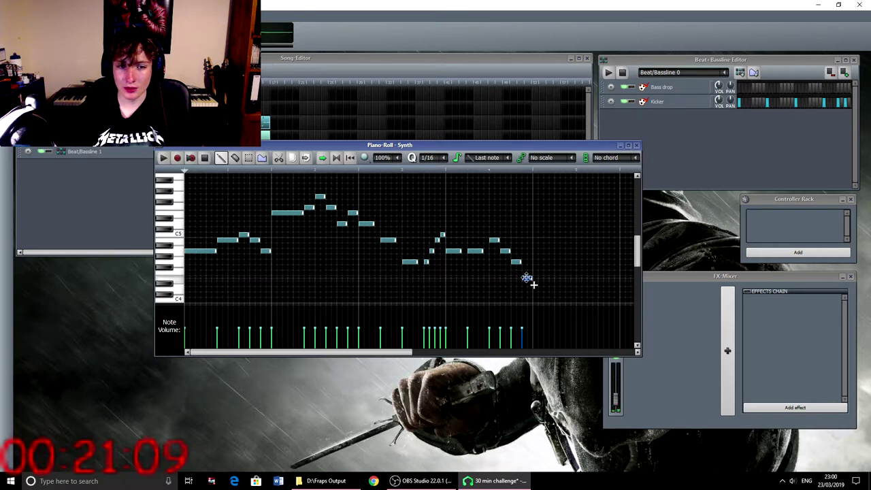
pyautogui.click(637, 146)
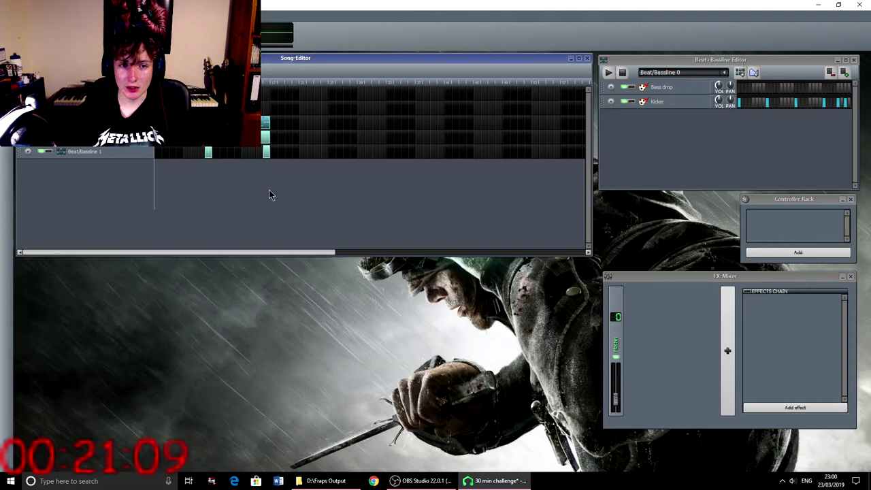
pyautogui.hotkey('ctrl', 's')
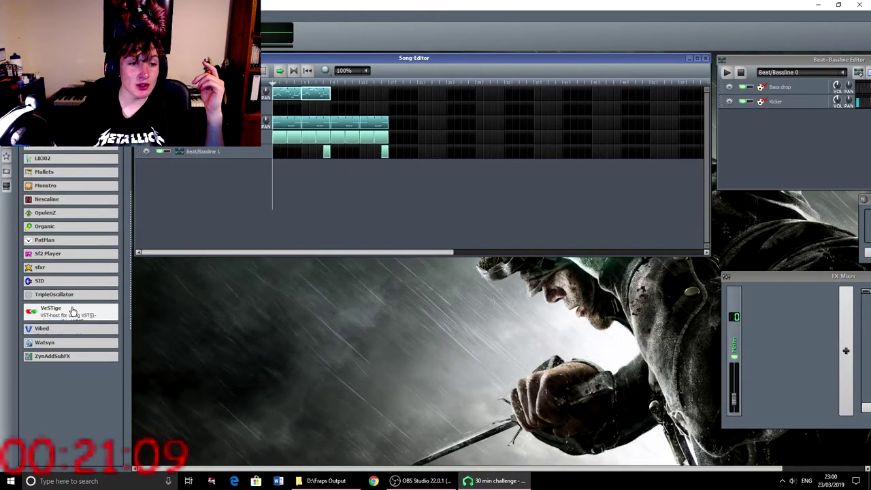
# Add a VeSTige track to the song and load DSK BassZ.dll into it
pyautogui.moveTo(70, 316); pyautogui.dragTo(223, 214)
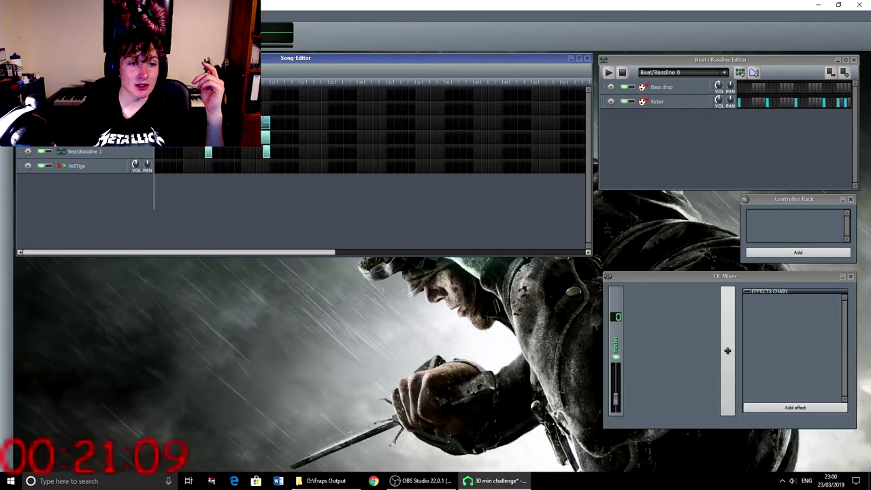
pyautogui.click(76, 166)
pyautogui.click(119, 359)
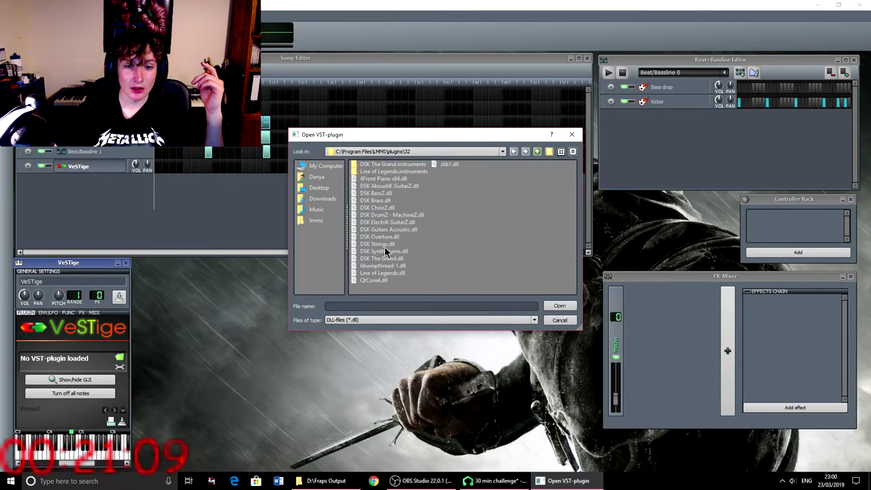
pyautogui.doubleClick(385, 195)
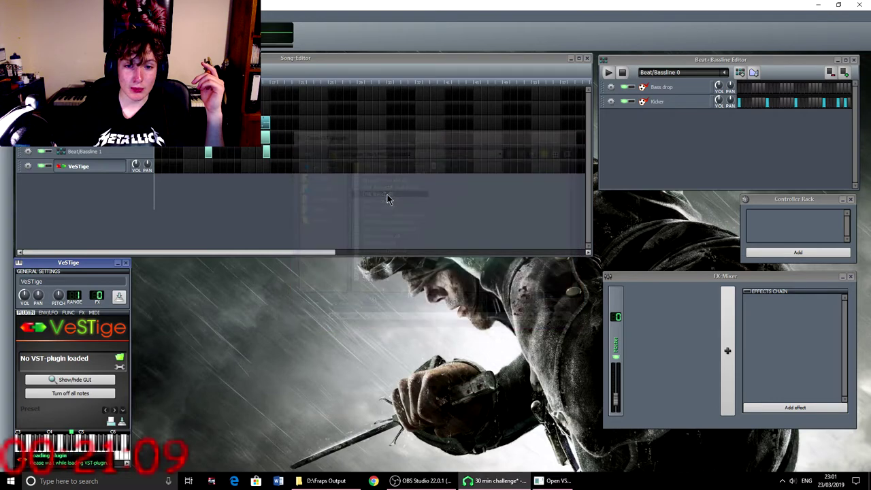
# Choose the 11 - Sub Bass sound in DSK BassZ and rename the track as Sub
pyautogui.click(220, 308)
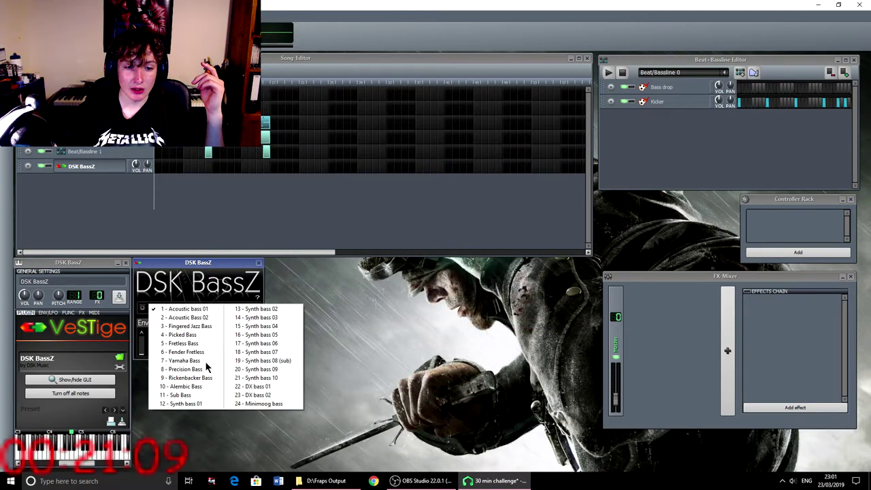
pyautogui.click(175, 394)
pyautogui.click(259, 262)
pyautogui.moveTo(54, 281); pyautogui.dragTo(1, 288)
pyautogui.write('Sub')
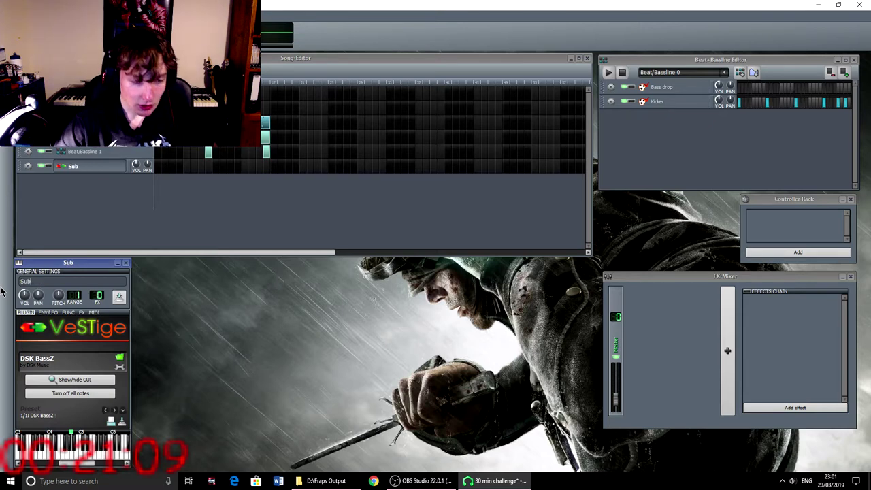
pyautogui.click(125, 263)
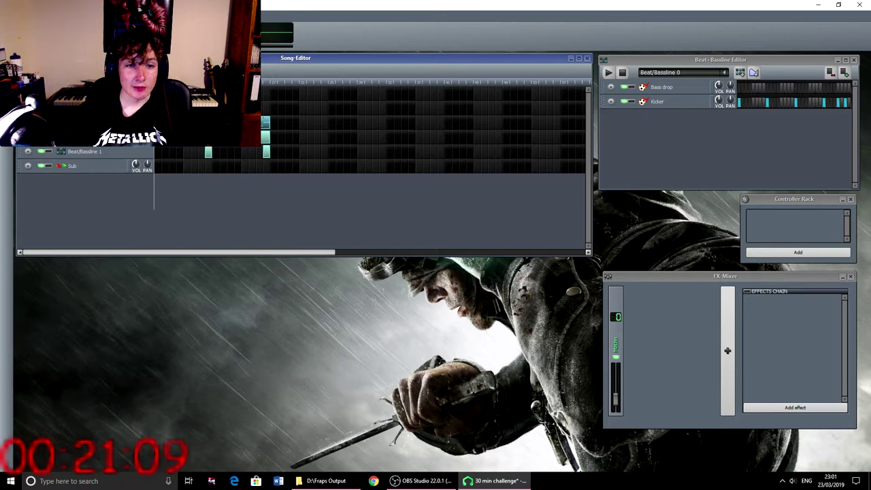
# Copy two Bass patterns onto the Sub track at bars 9 and 13, and lower all notes of the first one by an octave
pyautogui.moveTo(248, 123); pyautogui.dragTo(217, 164)
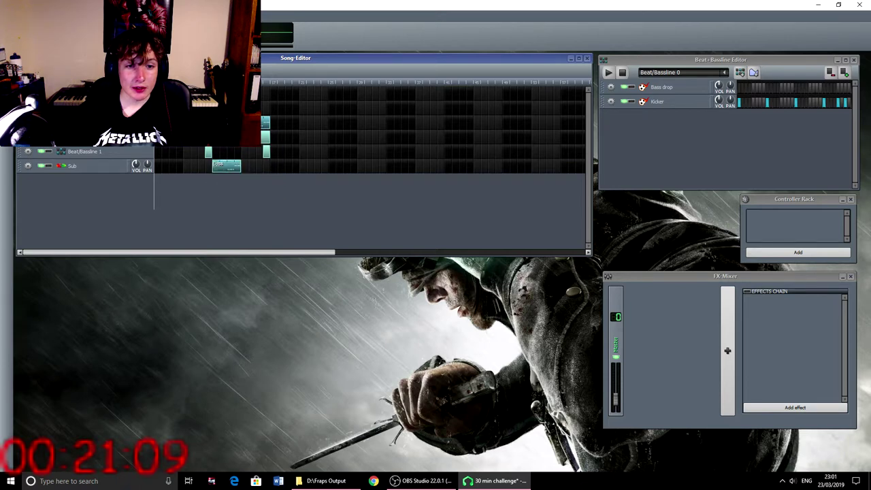
pyautogui.moveTo(250, 128); pyautogui.dragTo(246, 167)
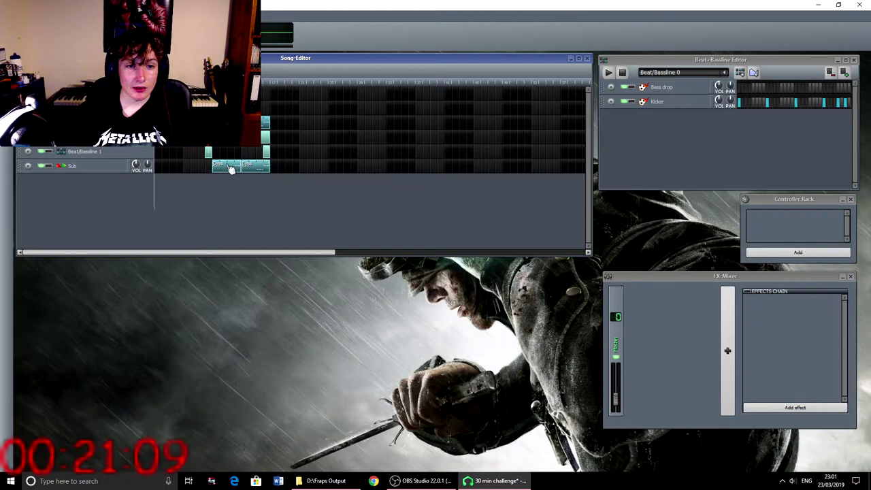
pyautogui.doubleClick(230, 169)
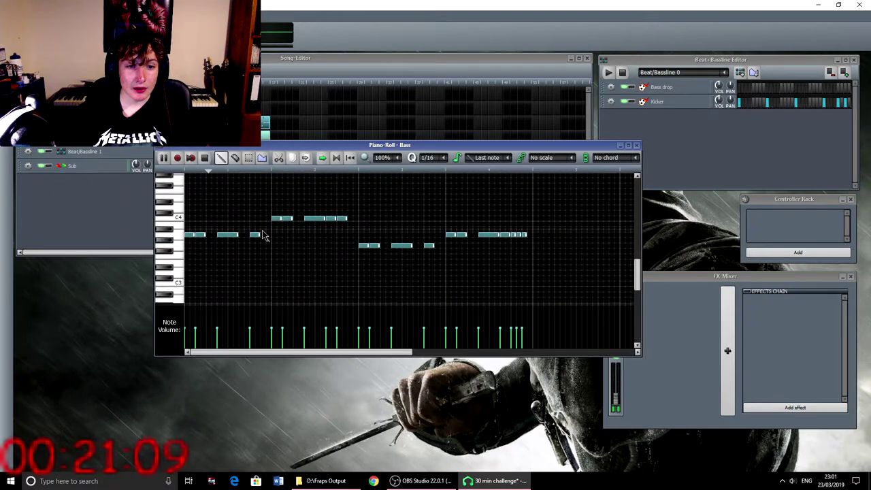
pyautogui.click(249, 157)
pyautogui.moveTo(195, 204); pyautogui.dragTo(525, 287)
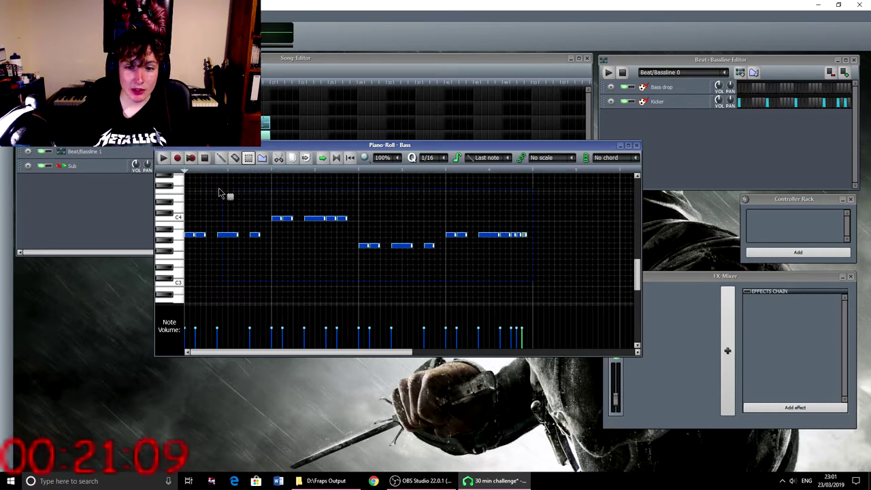
pyautogui.click(221, 157)
pyautogui.moveTo(188, 236); pyautogui.dragTo(191, 297)
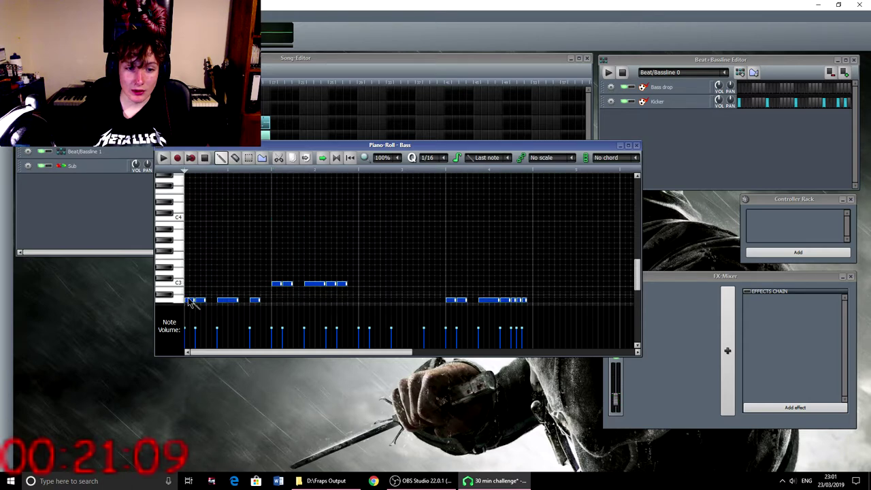
pyautogui.scroll(-3, 194, 262)
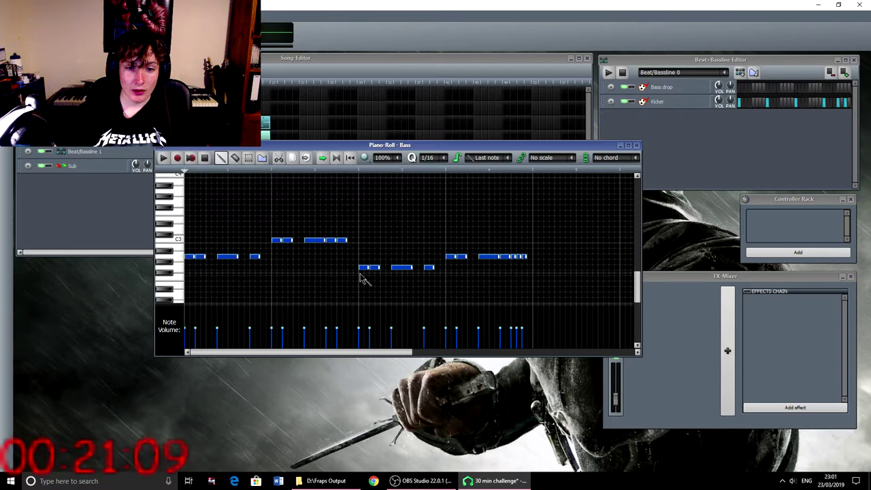
pyautogui.click(178, 227)
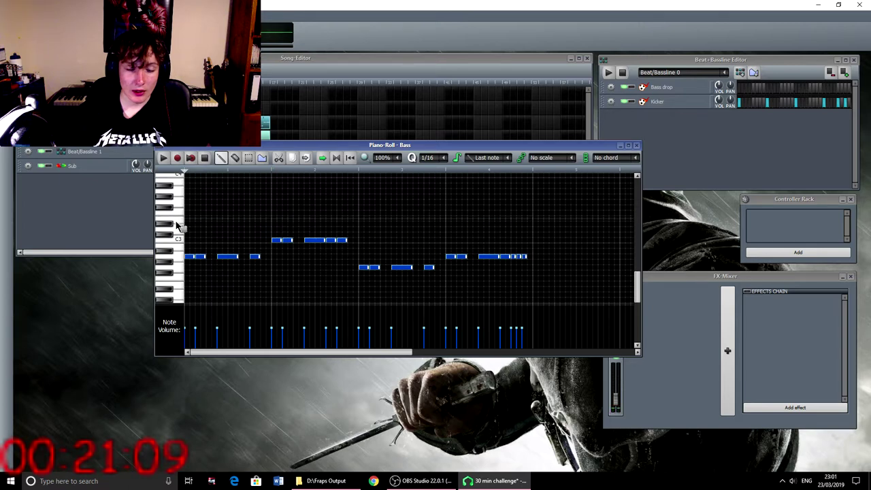
pyautogui.hotkey('ctrl', 'a')
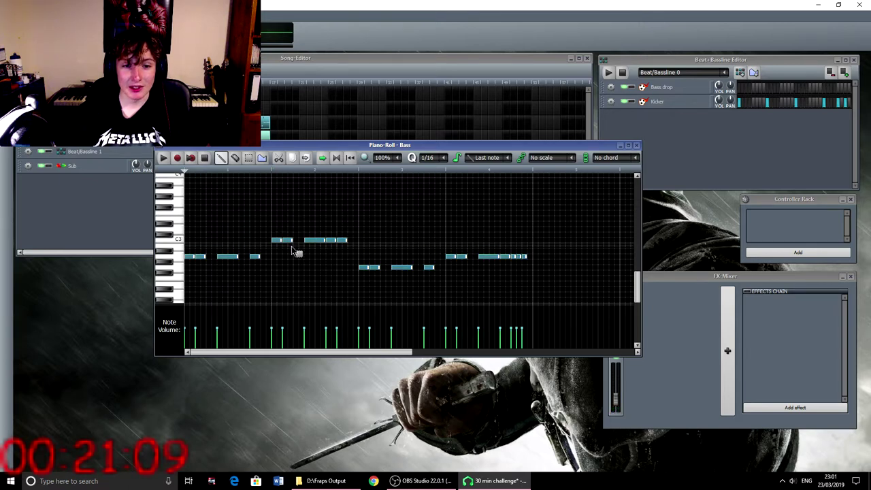
pyautogui.scroll(-3, 296, 252)
pyautogui.click(636, 145)
# Play the Sub track's second pattern at bar 13 and lower its notes like those of the first
pyautogui.click(256, 165)
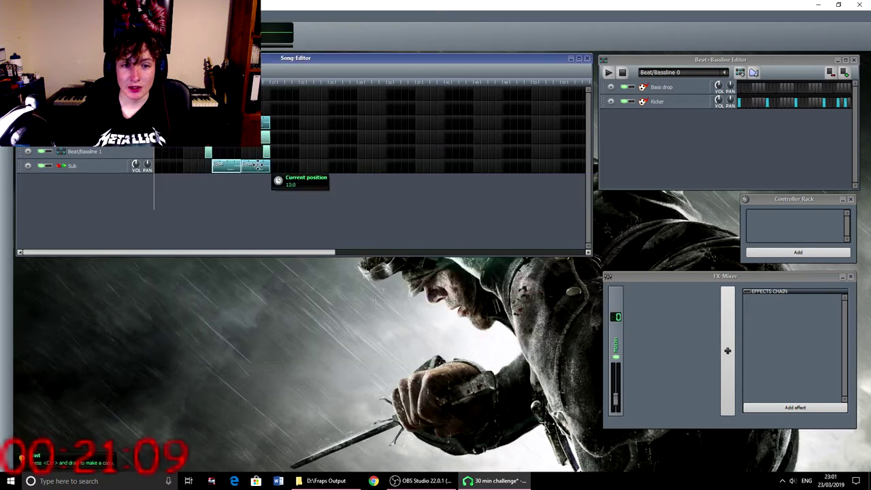
pyautogui.click(257, 165)
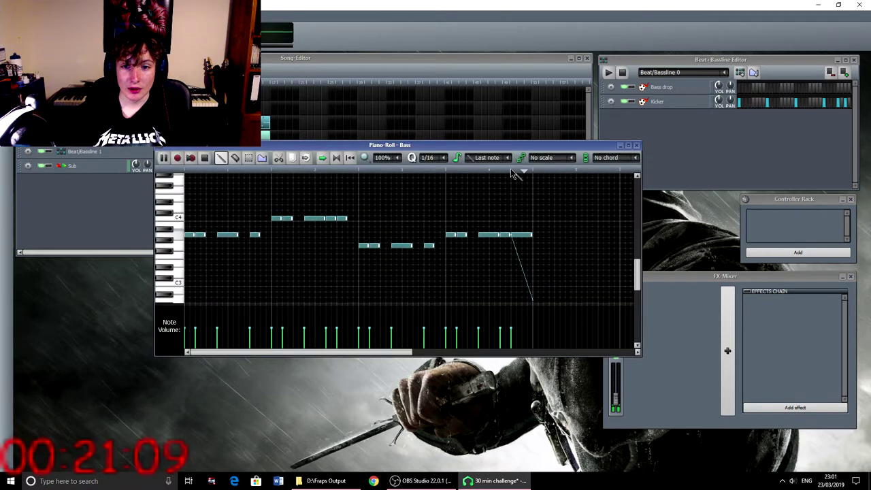
pyautogui.press('space')
pyautogui.click(515, 234)
pyautogui.scroll(-2, 517, 236)
pyautogui.click(636, 144)
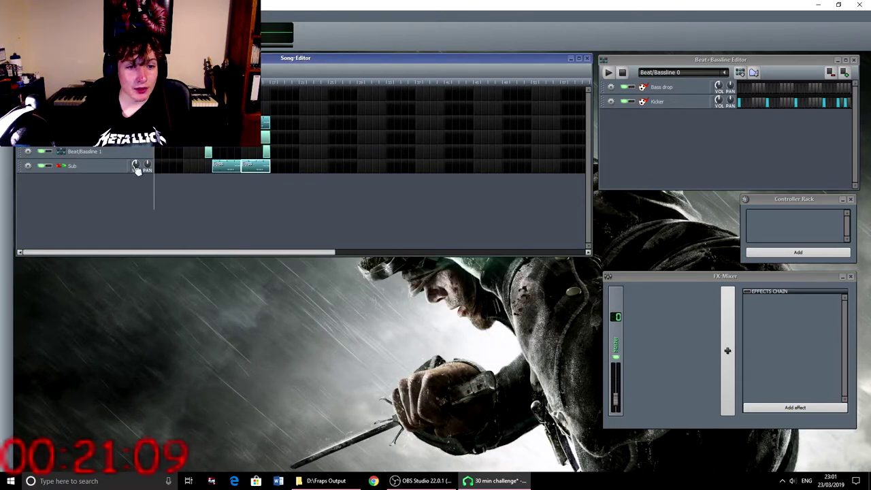
# Adjust the Sub track's volume and play the song to check the bass level in the mix
pyautogui.press('space')
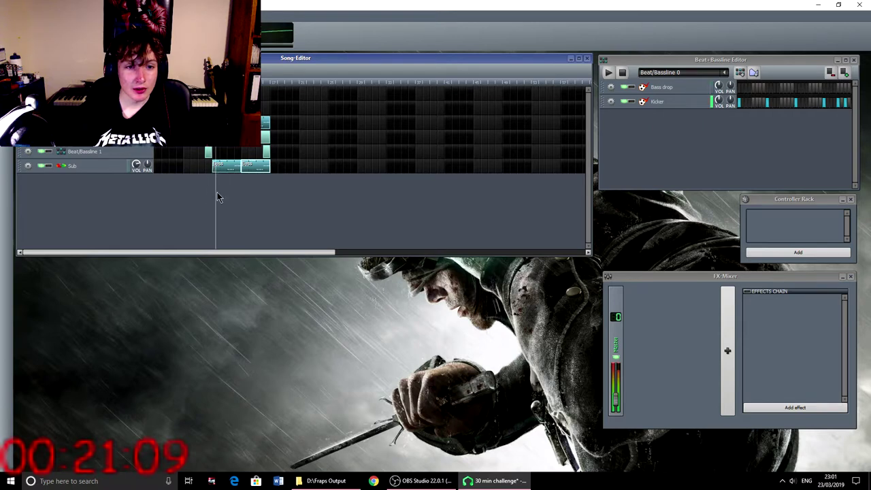
pyautogui.press('space')
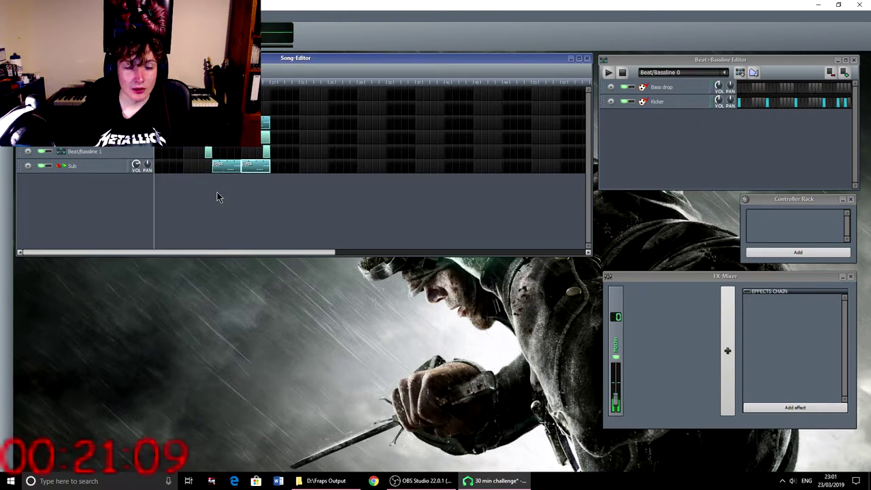
pyautogui.press('space')
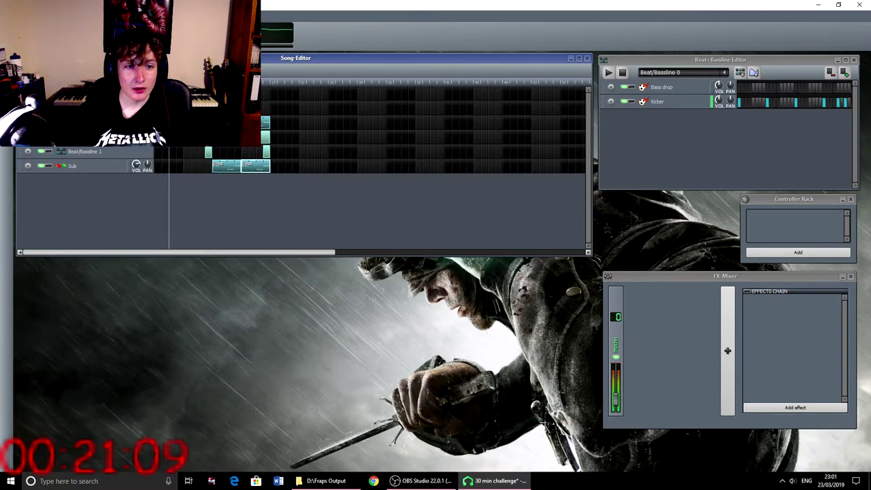
pyautogui.press('space')
# Open the Bass instrument and look through its envelope, function and effects chain settings
pyautogui.click(72, 123)
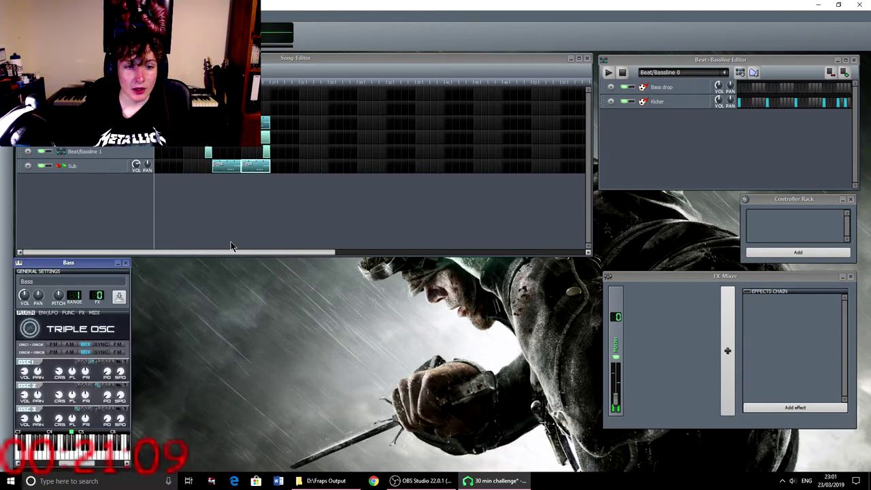
pyautogui.moveTo(88, 263); pyautogui.dragTo(212, 194)
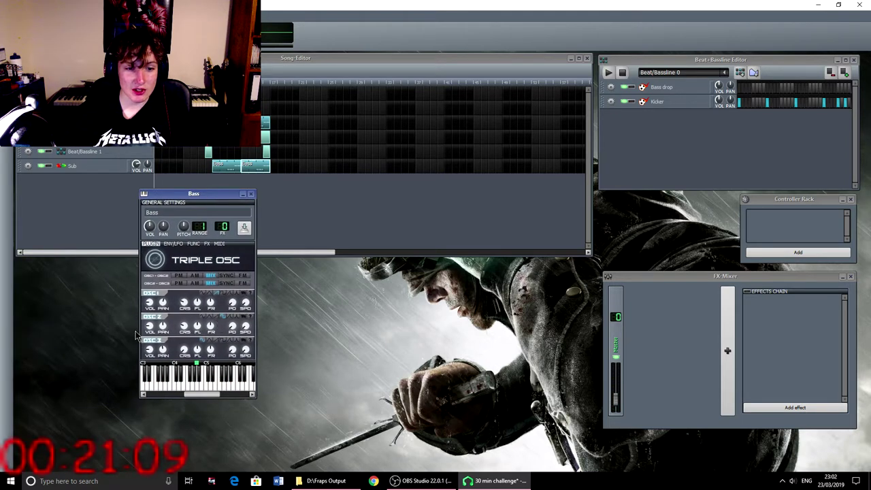
pyautogui.click(174, 243)
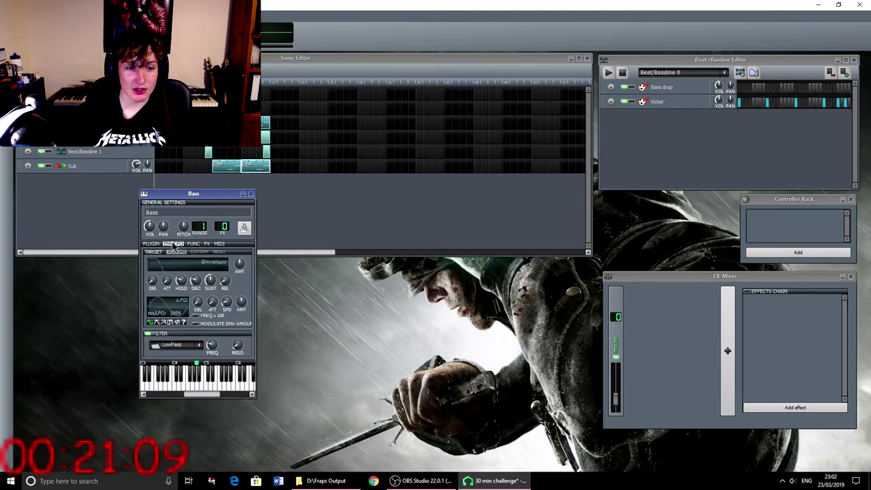
pyautogui.click(193, 244)
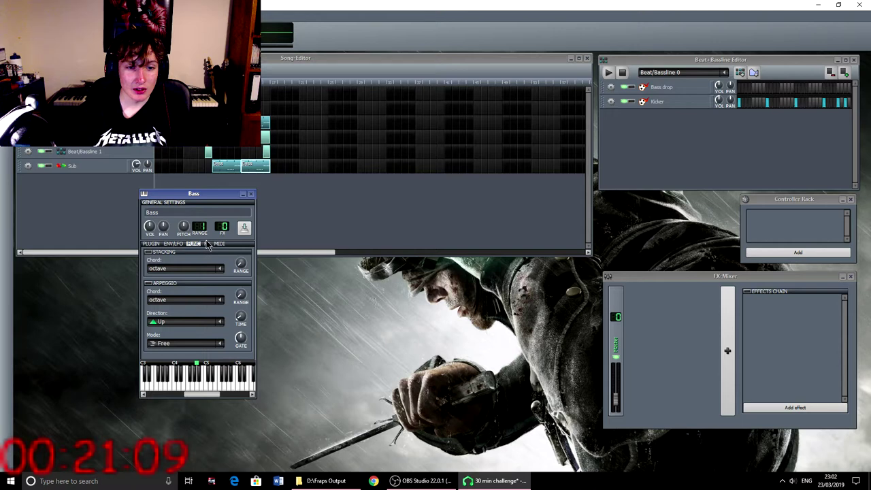
pyautogui.click(207, 244)
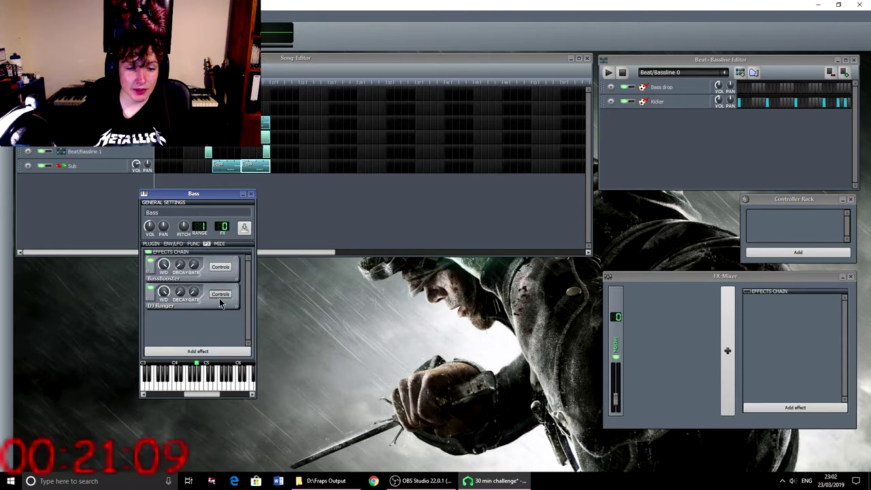